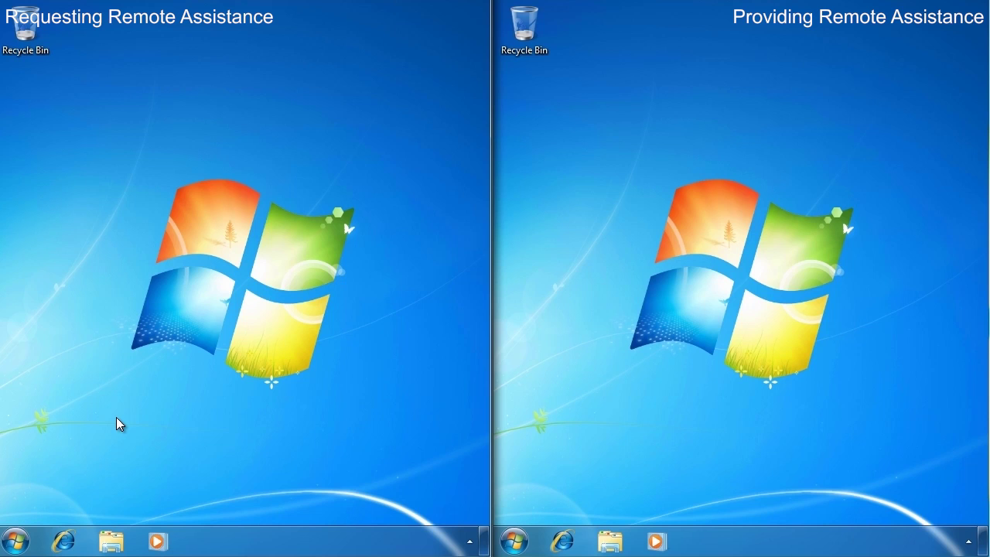
# Tick 'Allow Remote Assistance connections' in the computer's remote access settings via Control Panel
pyautogui.click(16, 541)
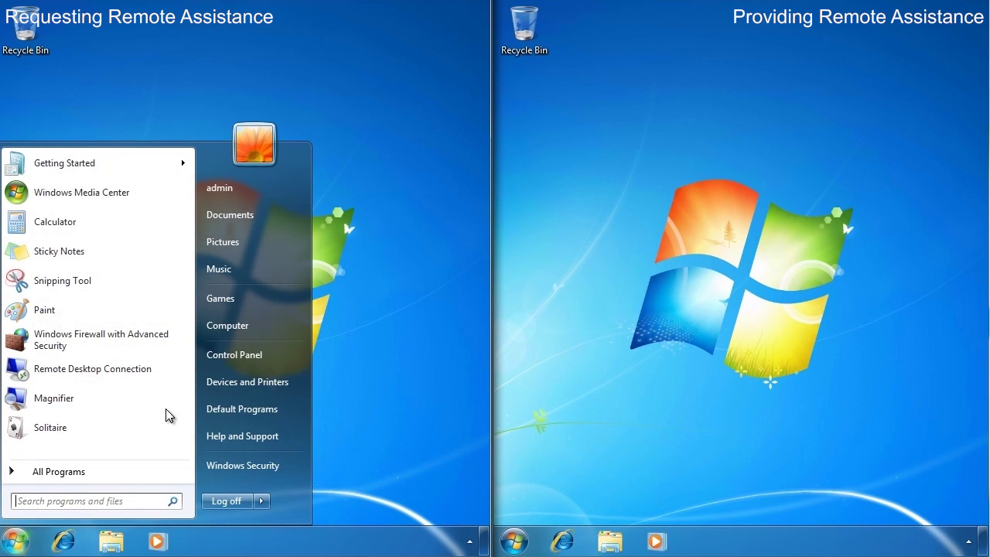
pyautogui.click(239, 357)
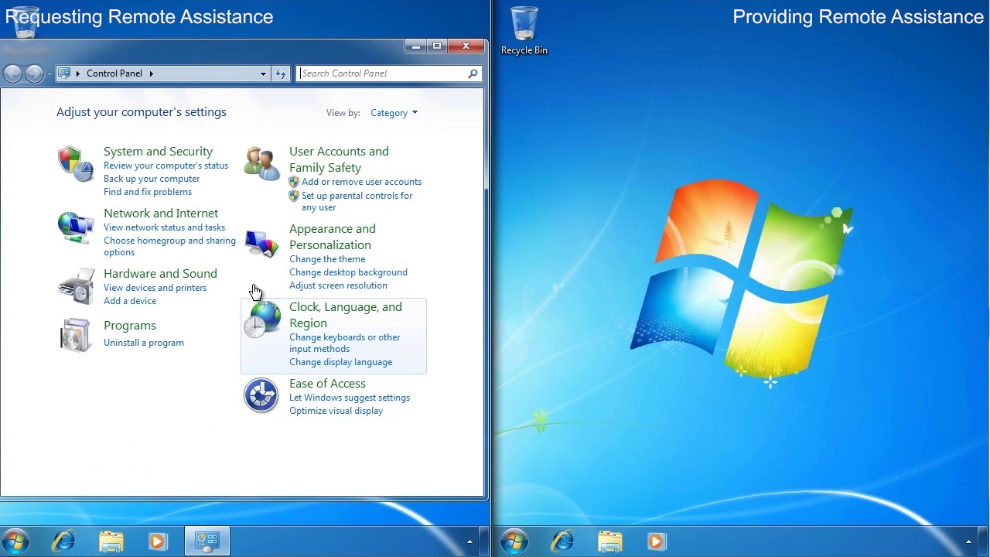
pyautogui.click(111, 160)
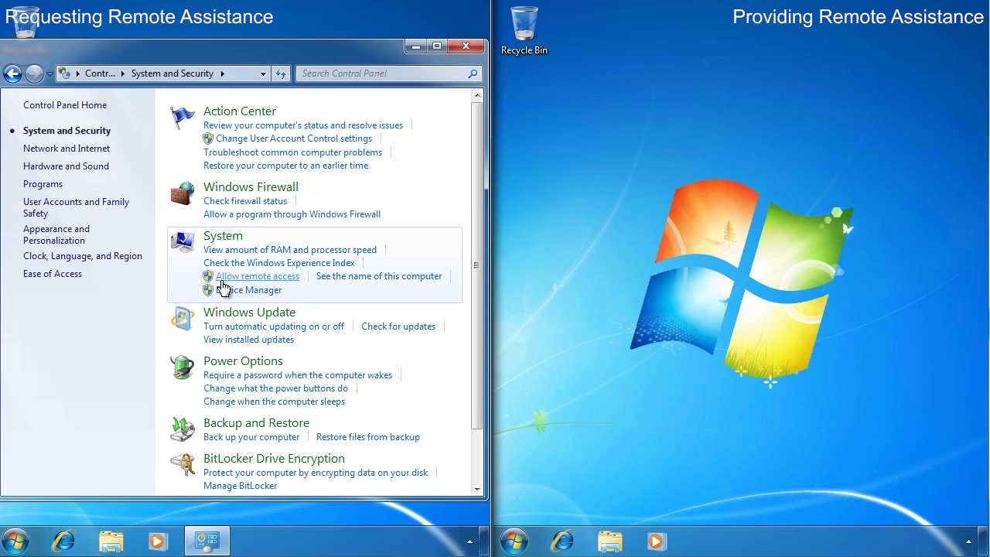
pyautogui.click(222, 281)
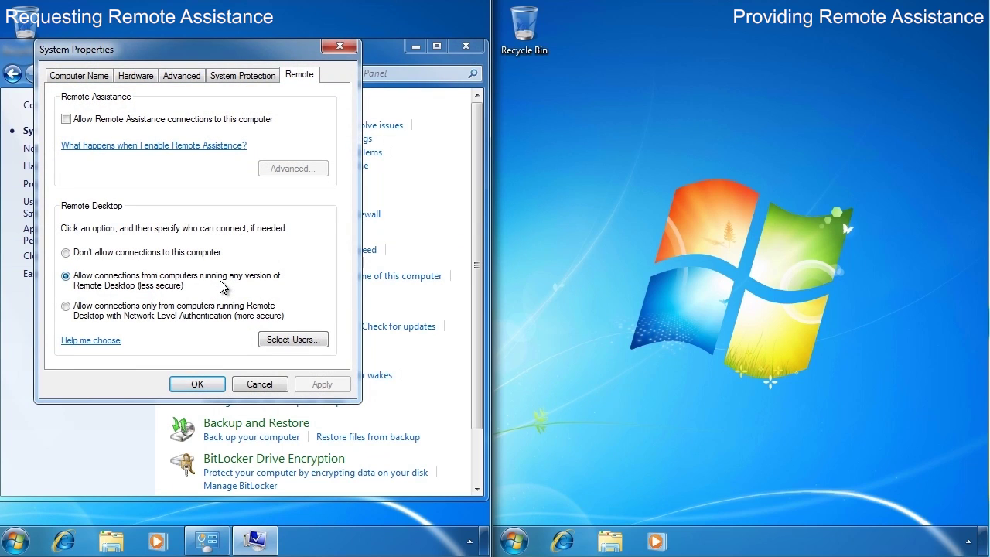
pyautogui.click(66, 119)
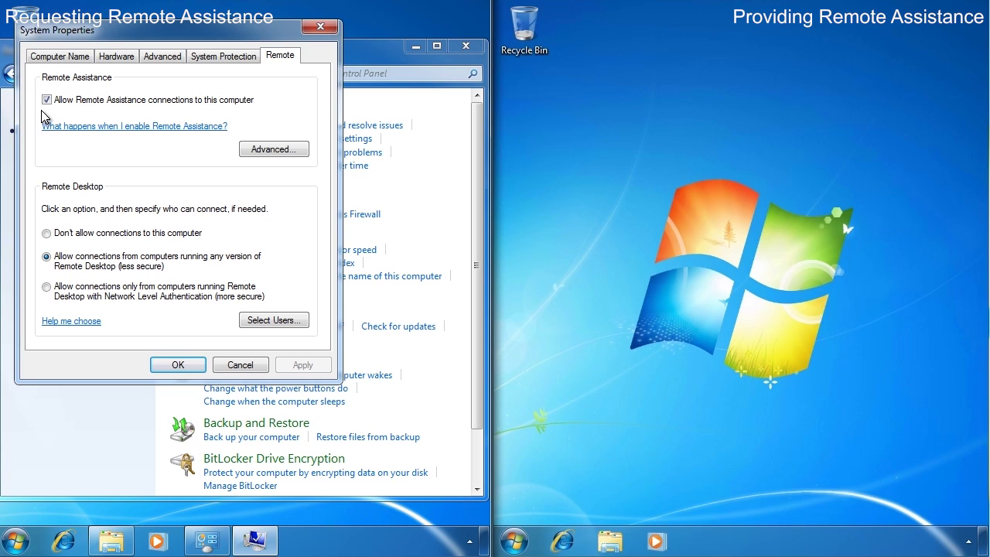
# In the advanced Remote Assistance settings, limit invitations to 6 minutes and confirm
pyautogui.click(293, 149)
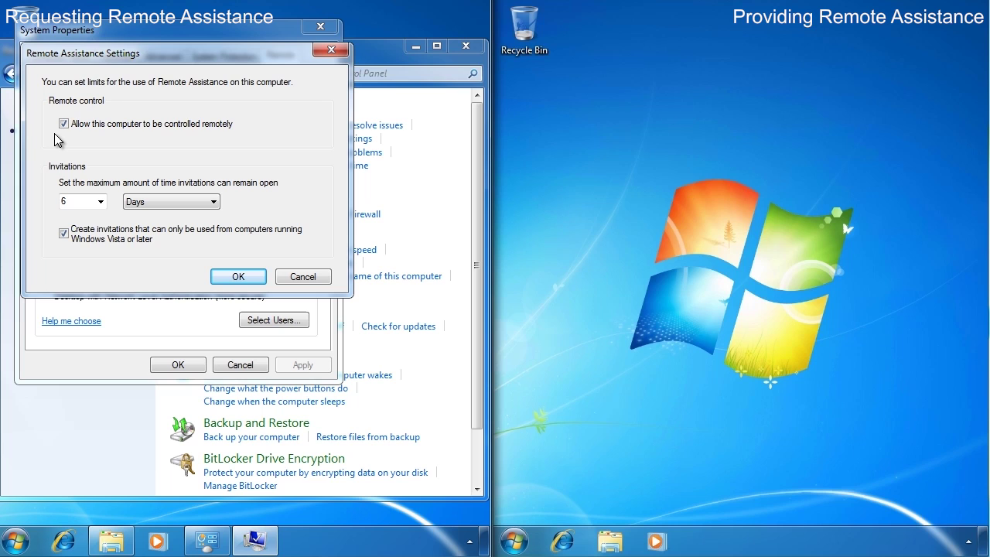
pyautogui.click(100, 202)
pyautogui.click(99, 204)
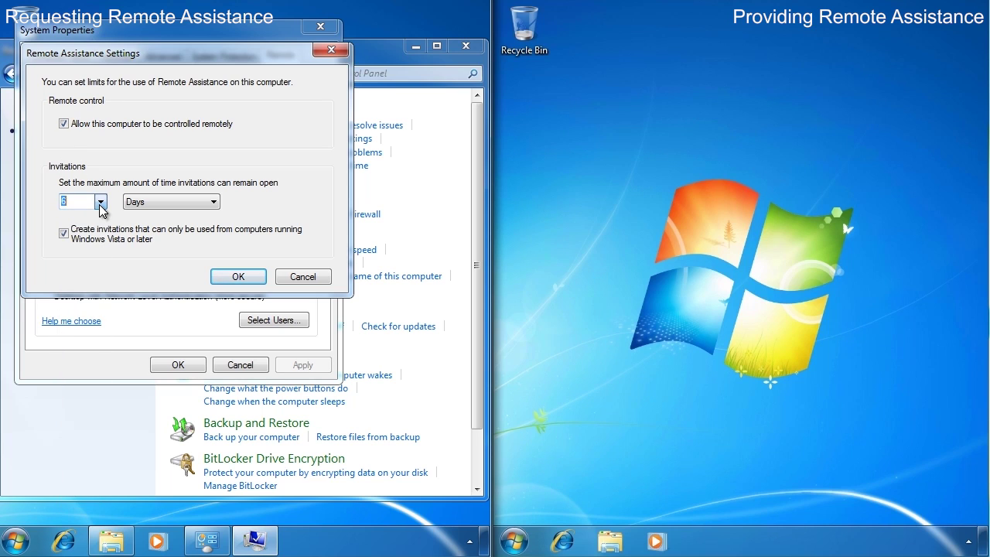
pyautogui.click(192, 202)
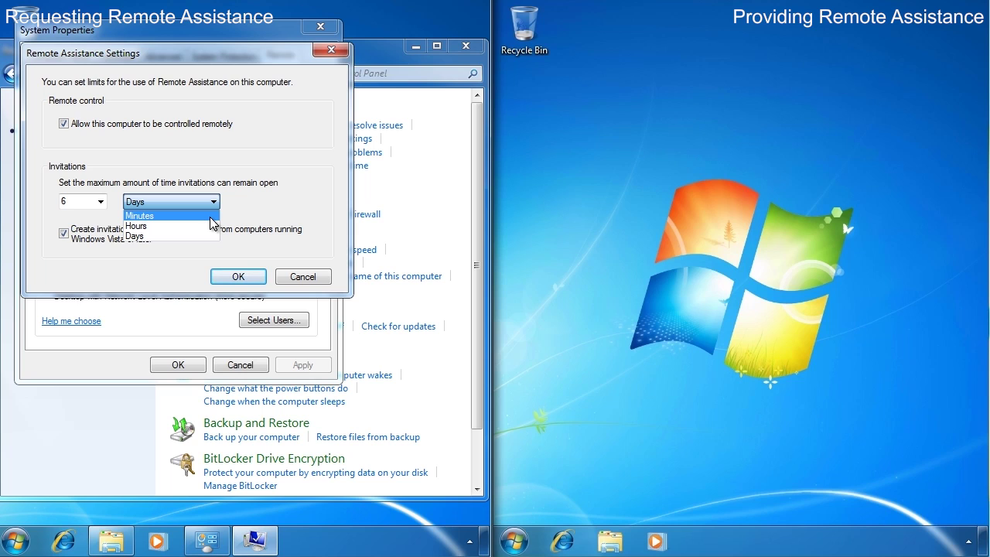
pyautogui.click(210, 216)
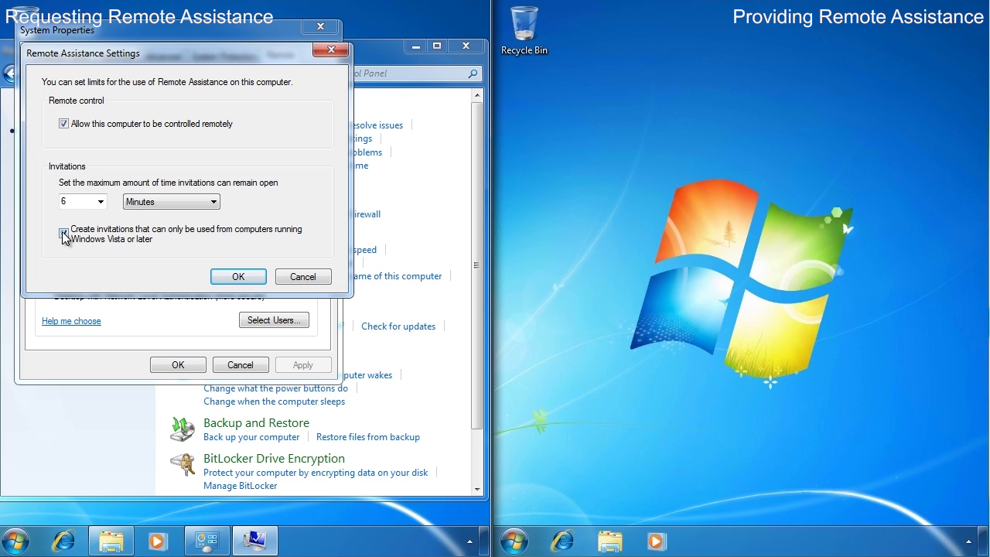
pyautogui.click(236, 276)
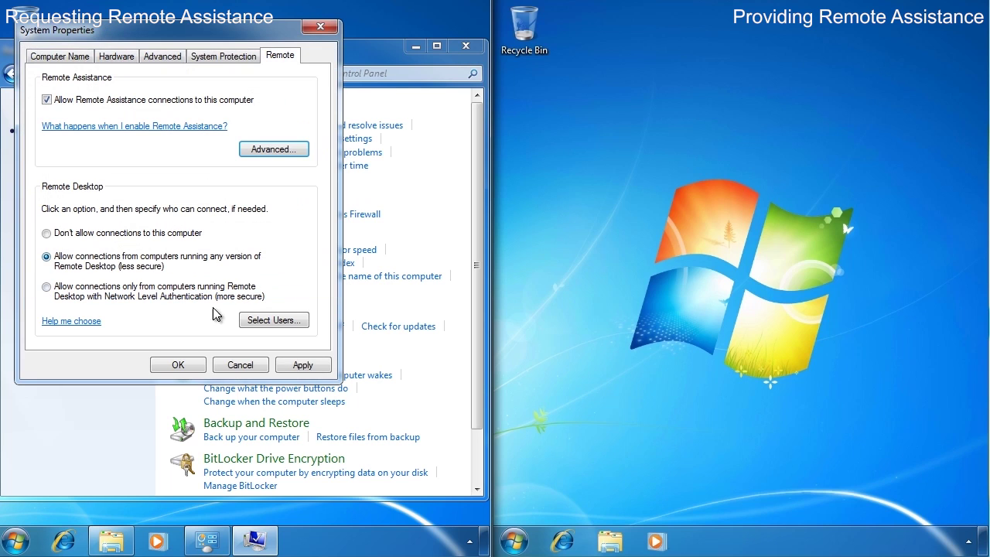
# Apply the remote settings, then save a trusted-helper invitation file named Invitation
pyautogui.click(195, 368)
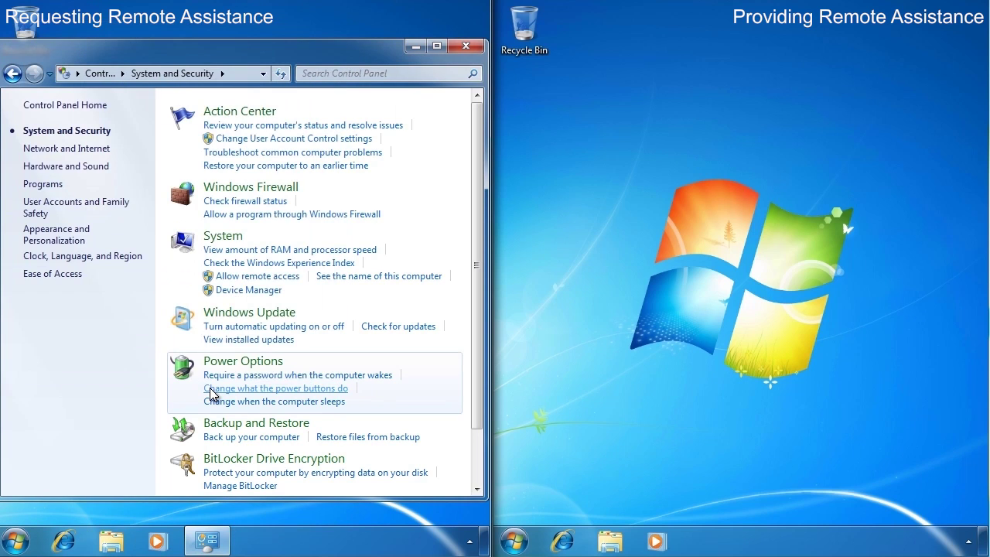
pyautogui.click(466, 46)
pyautogui.click(9, 544)
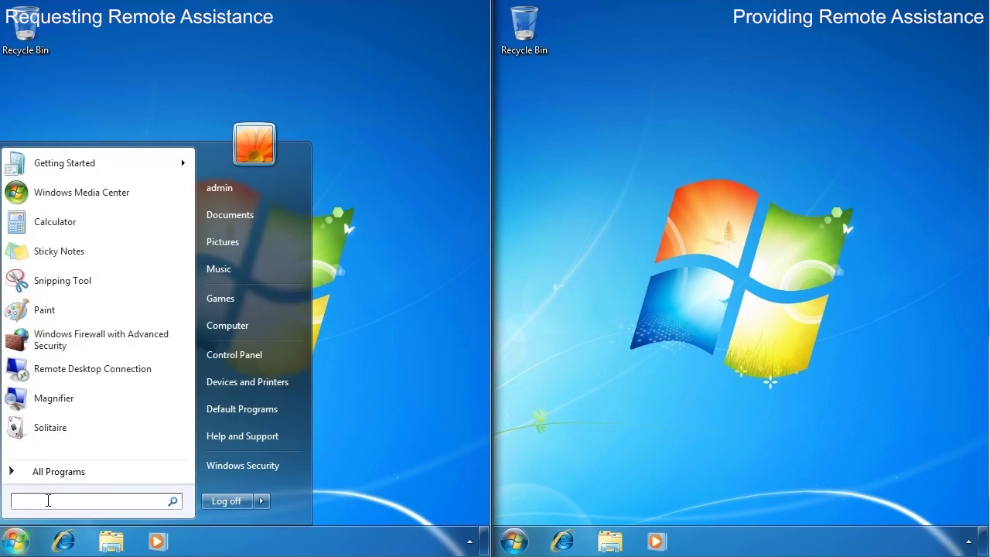
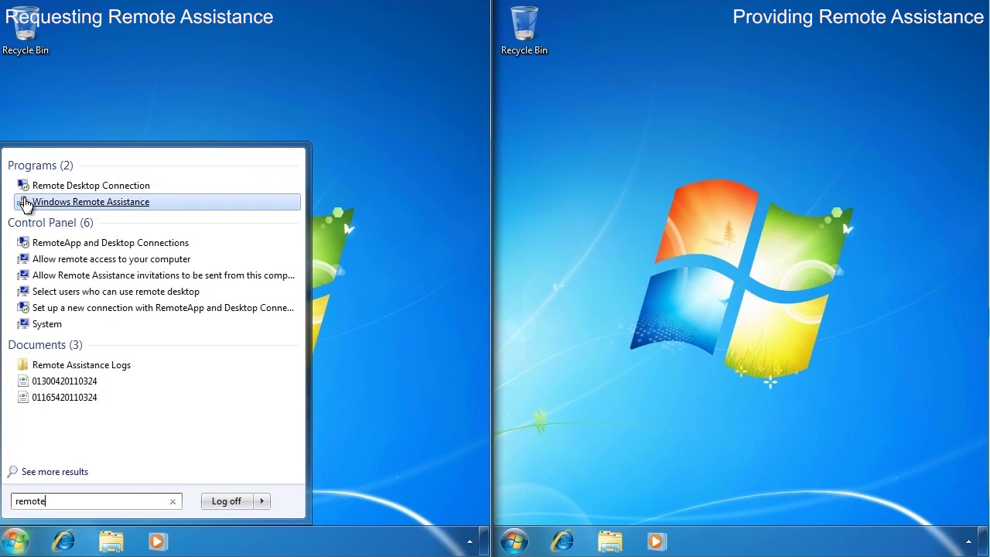
pyautogui.click(149, 211)
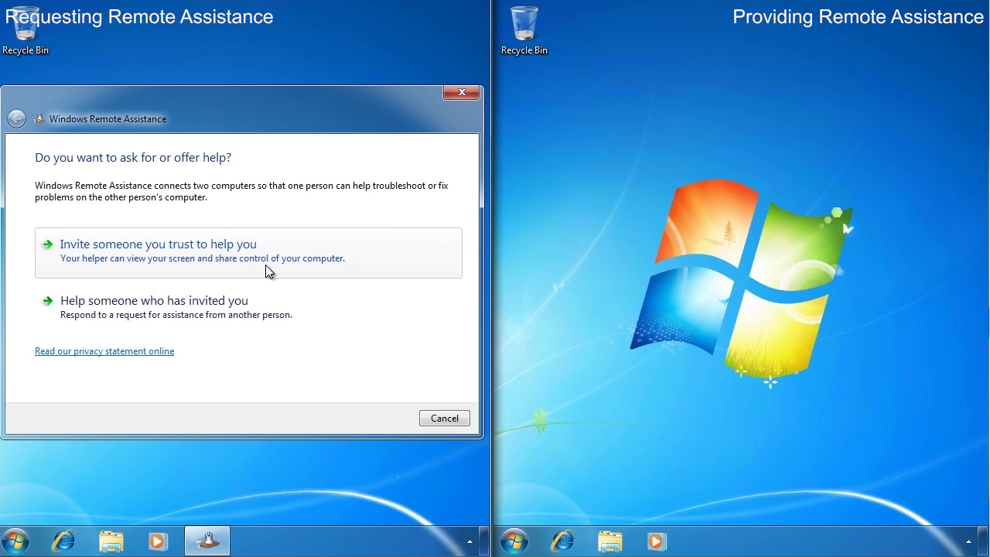
pyautogui.click(65, 269)
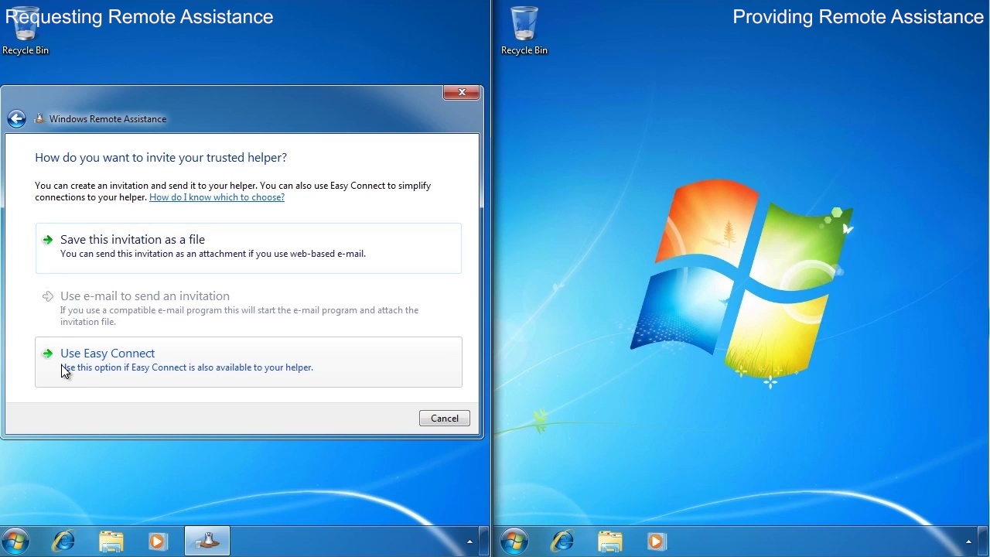
pyautogui.click(173, 250)
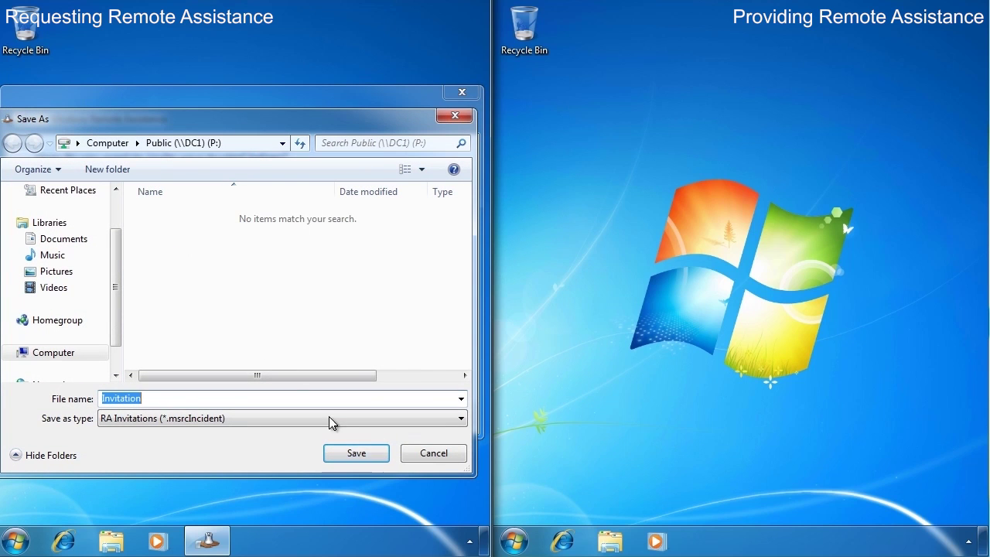
pyautogui.click(361, 455)
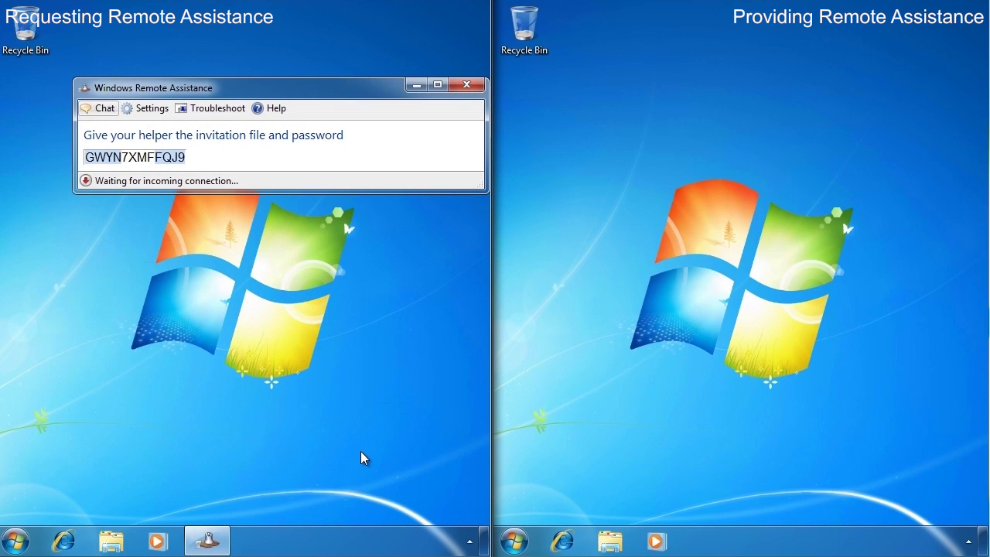
# Select the invitation password and launch Windows Remote Assistance on the providing computer
pyautogui.click(106, 156)
pyautogui.moveTo(86, 157); pyautogui.dragTo(217, 164)
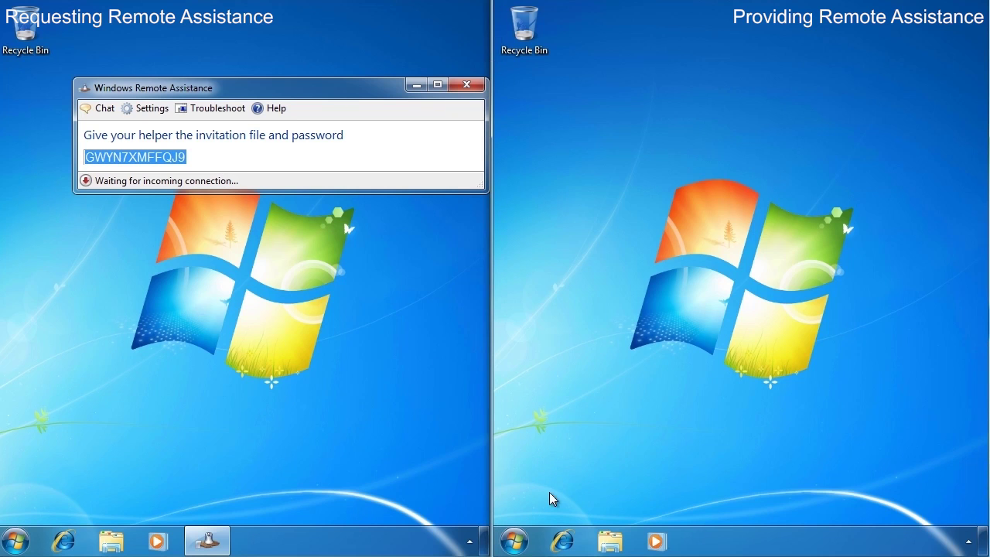
pyautogui.click(513, 541)
pyautogui.write('remote')
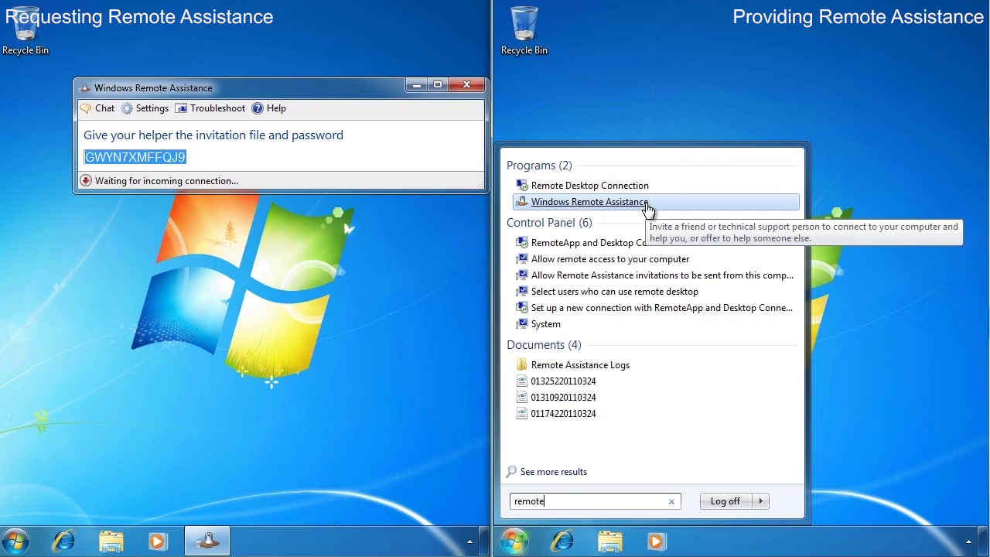
pyautogui.click(646, 203)
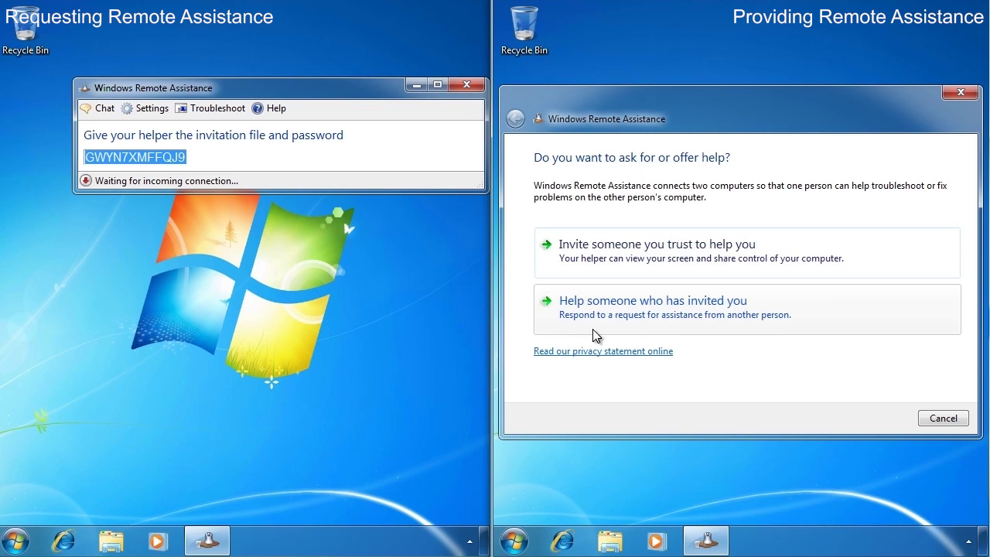
pyautogui.click(565, 326)
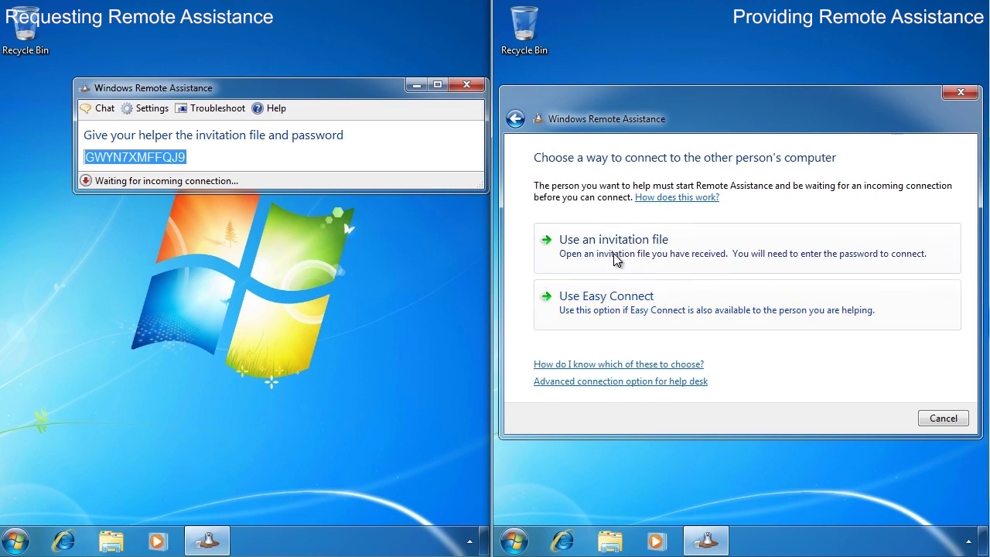
pyautogui.click(664, 251)
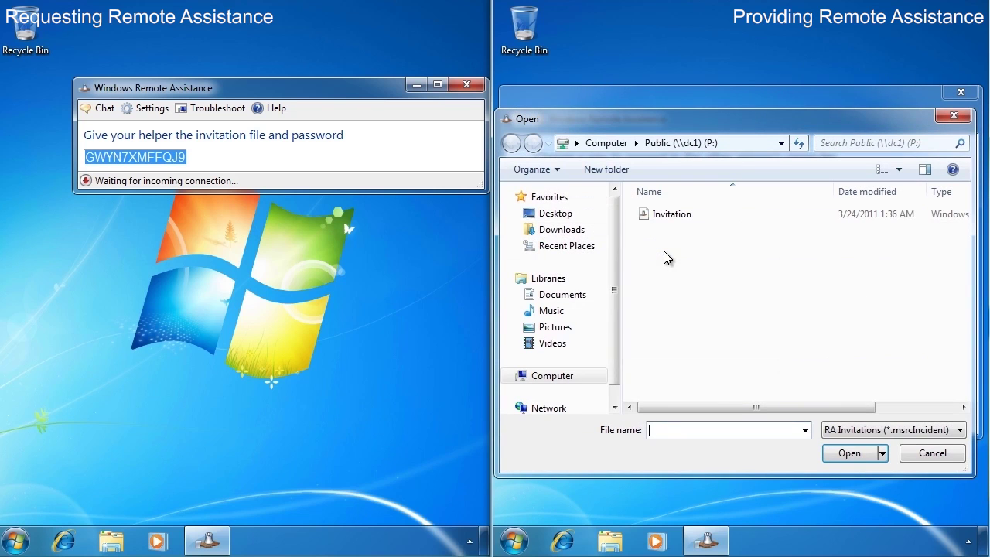
pyautogui.click(669, 220)
pyautogui.click(849, 453)
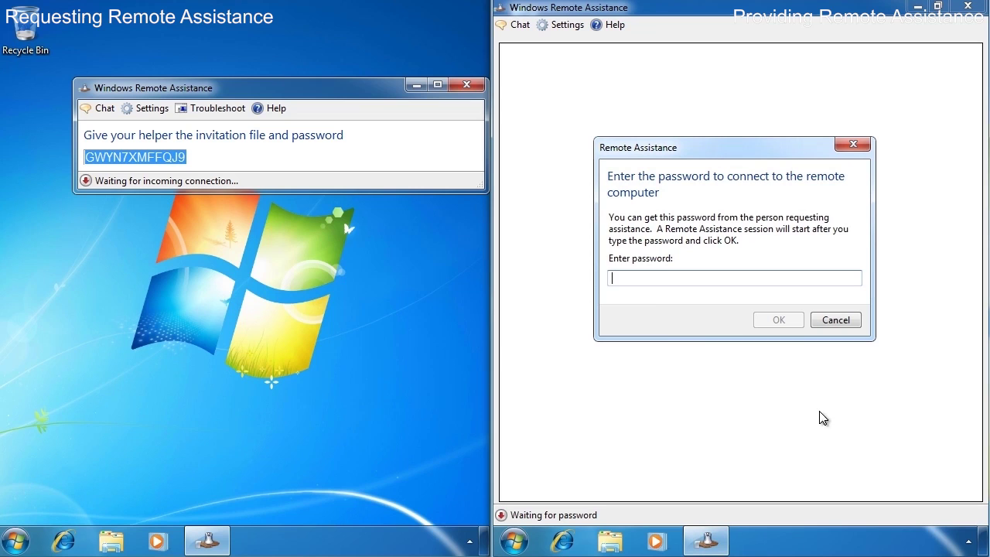
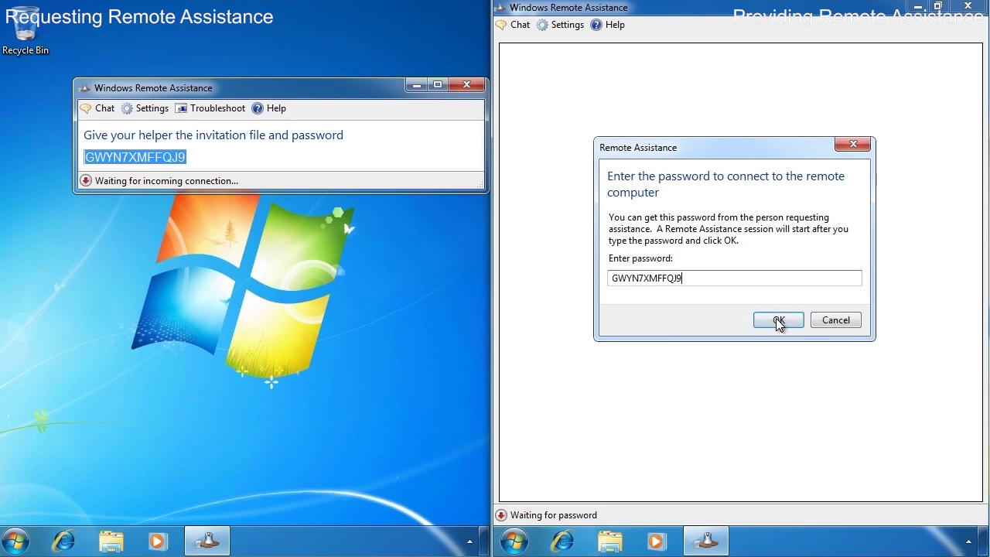
pyautogui.click(779, 321)
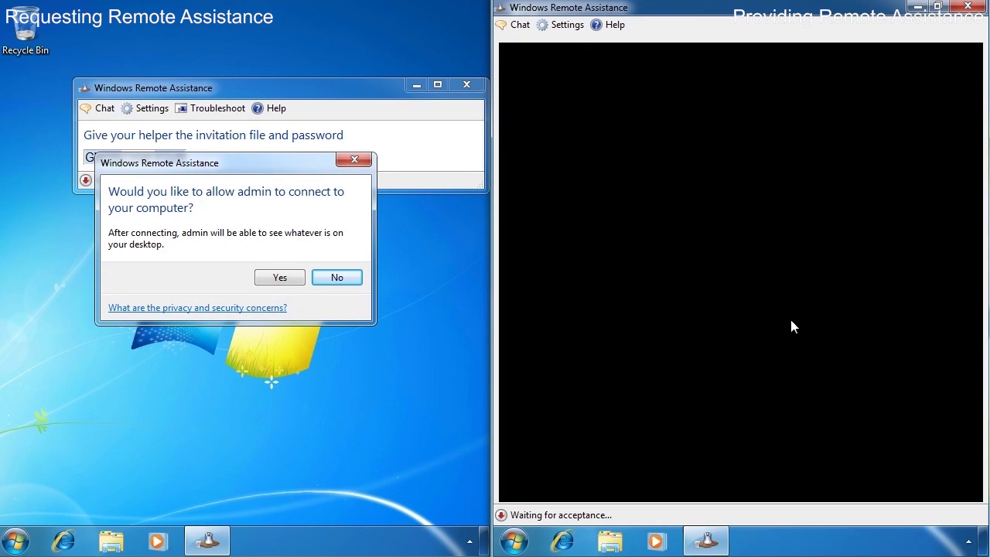
pyautogui.click(300, 281)
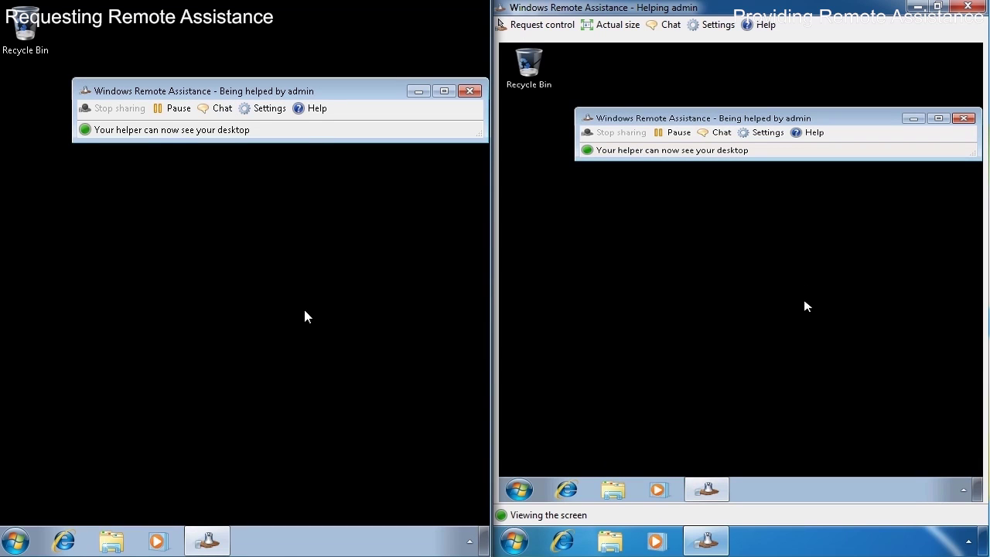
pyautogui.click(112, 541)
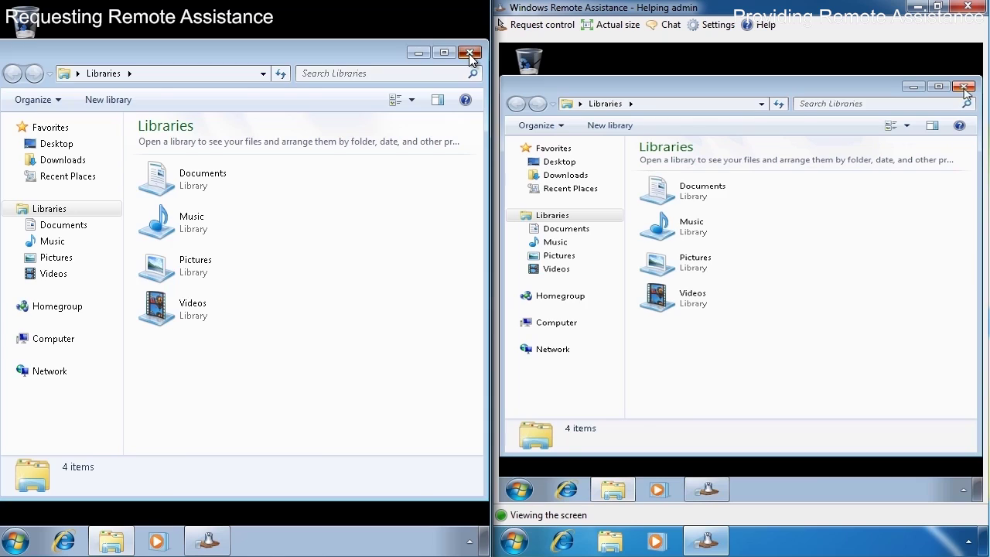
pyautogui.click(470, 52)
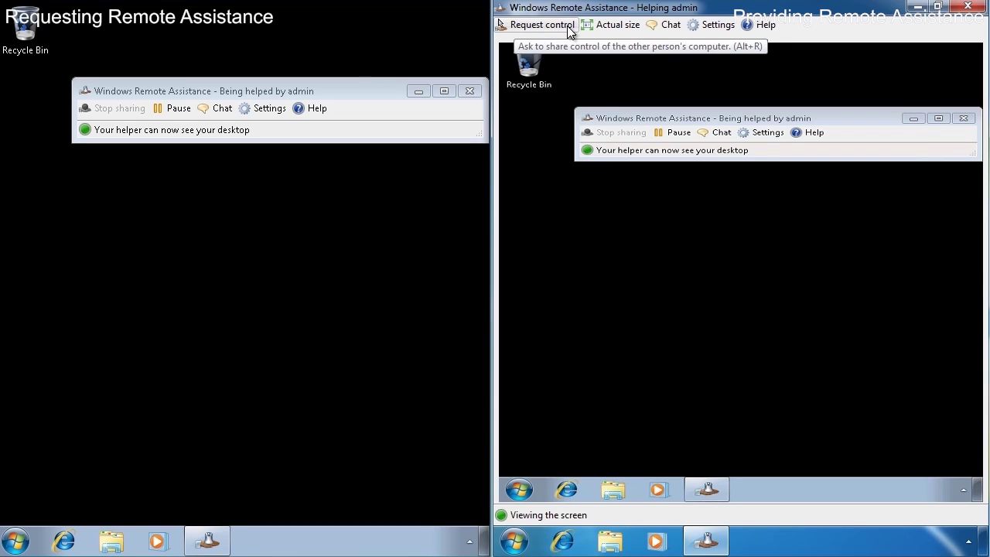
# Share desktop control with UAC prompt responses allowed, then test by opening and minimizing Libraries
pyautogui.click(516, 26)
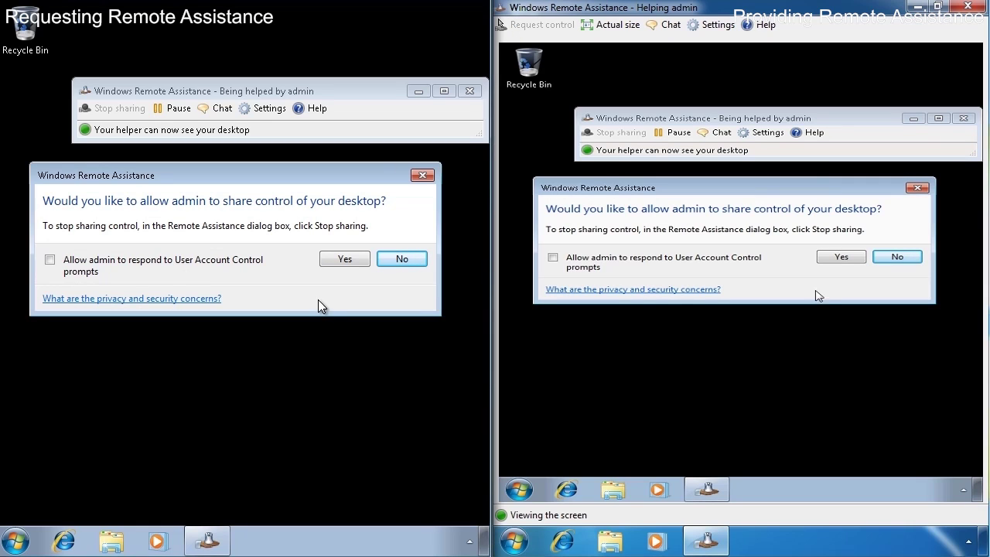
pyautogui.click(51, 262)
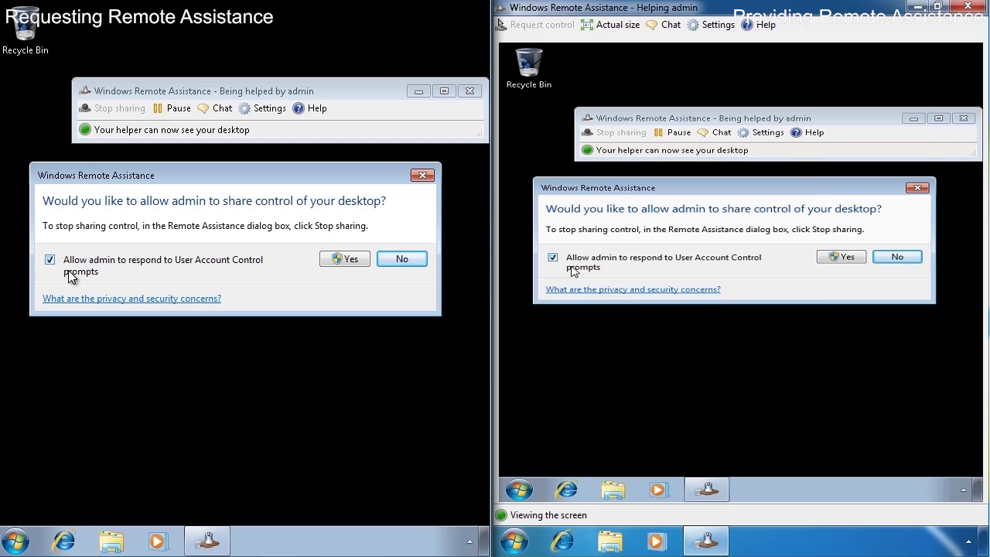
pyautogui.click(344, 258)
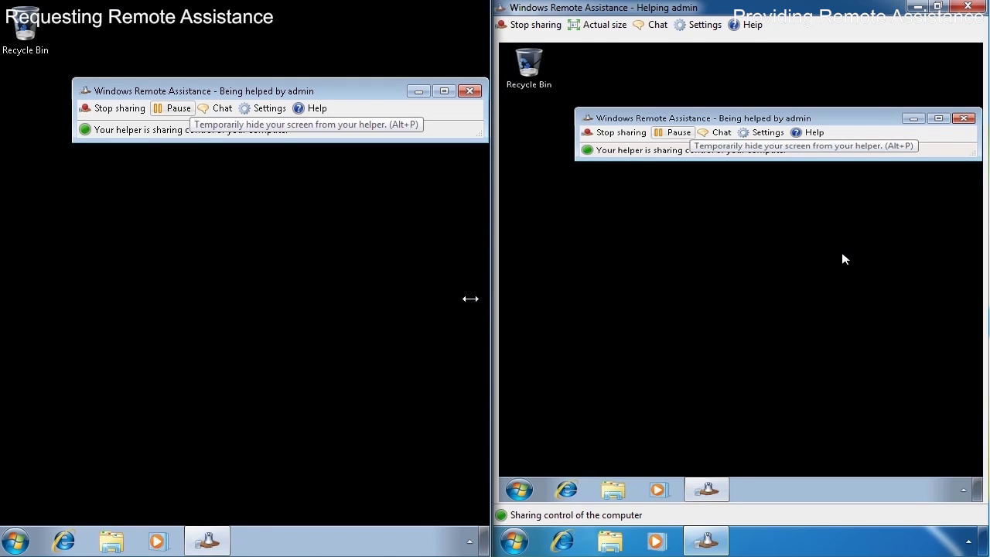
pyautogui.click(614, 490)
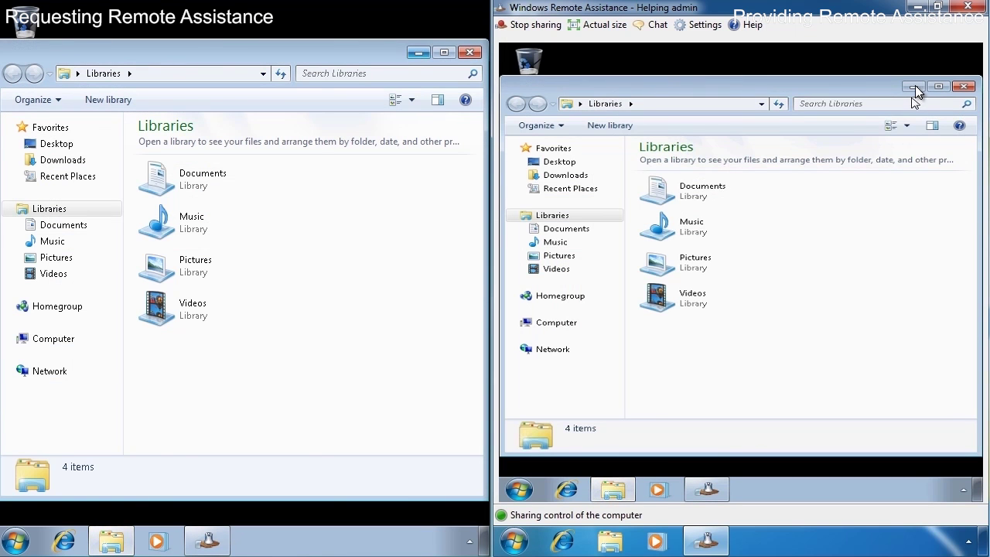
pyautogui.click(914, 87)
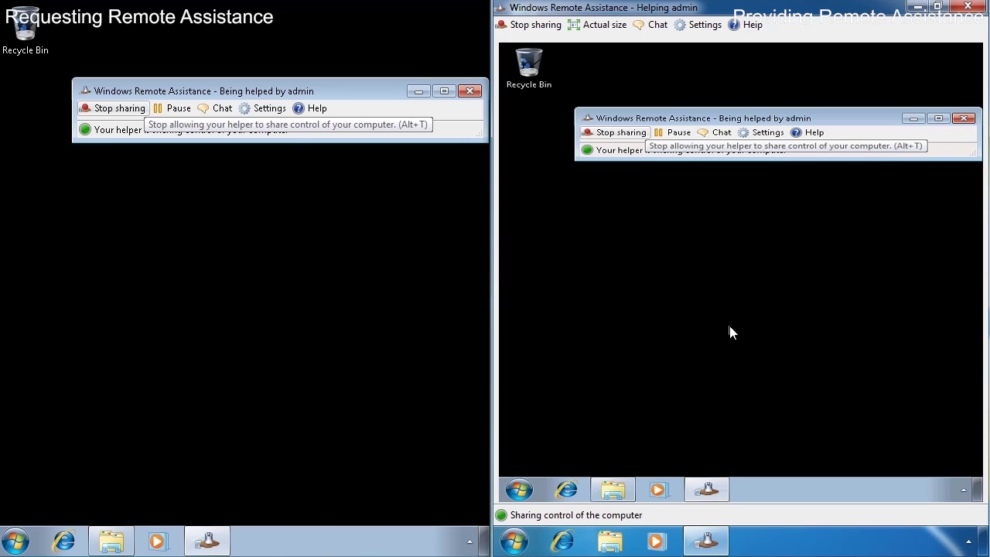
# Send the chat message 'Hello' to the other person
pyautogui.click(658, 24)
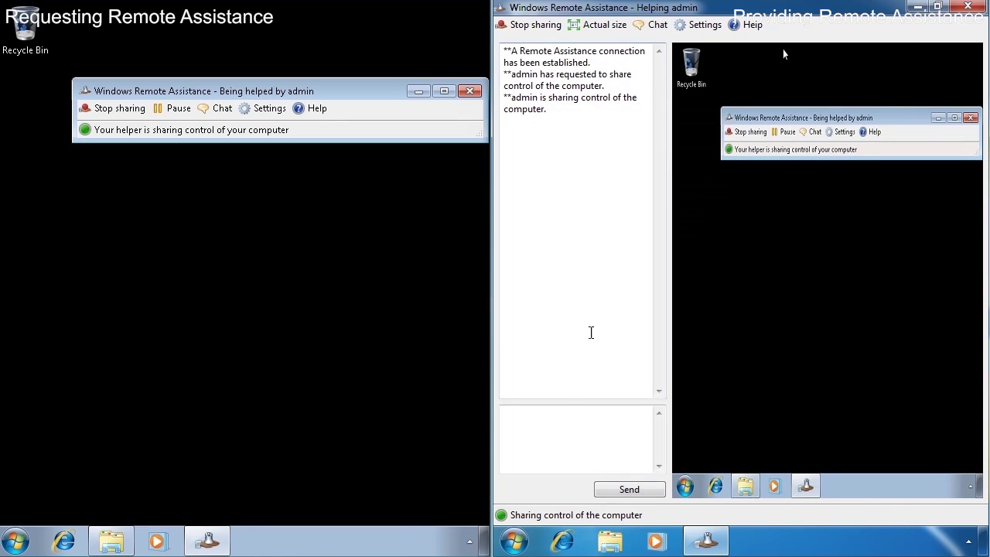
pyautogui.write('Hel')
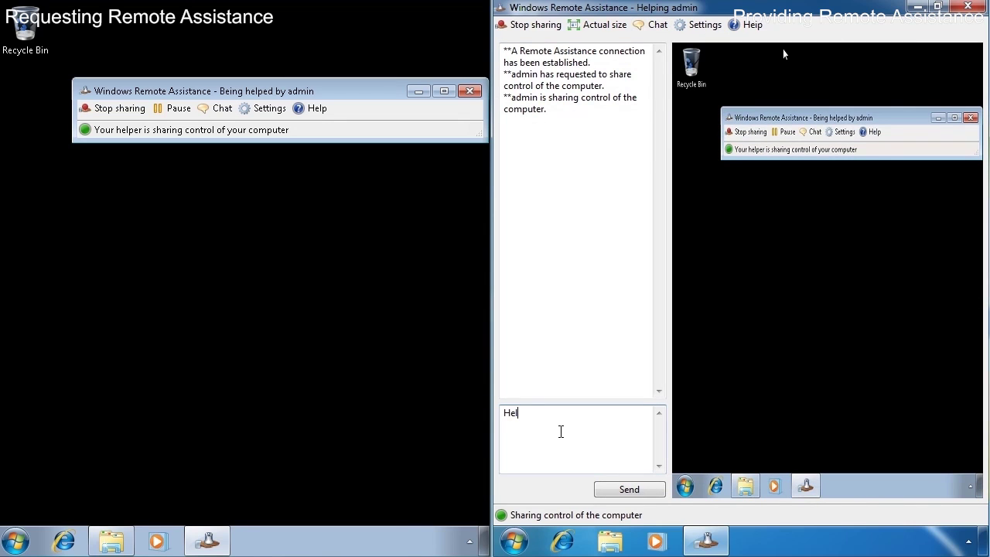
pyautogui.write('lo')
pyautogui.click(645, 499)
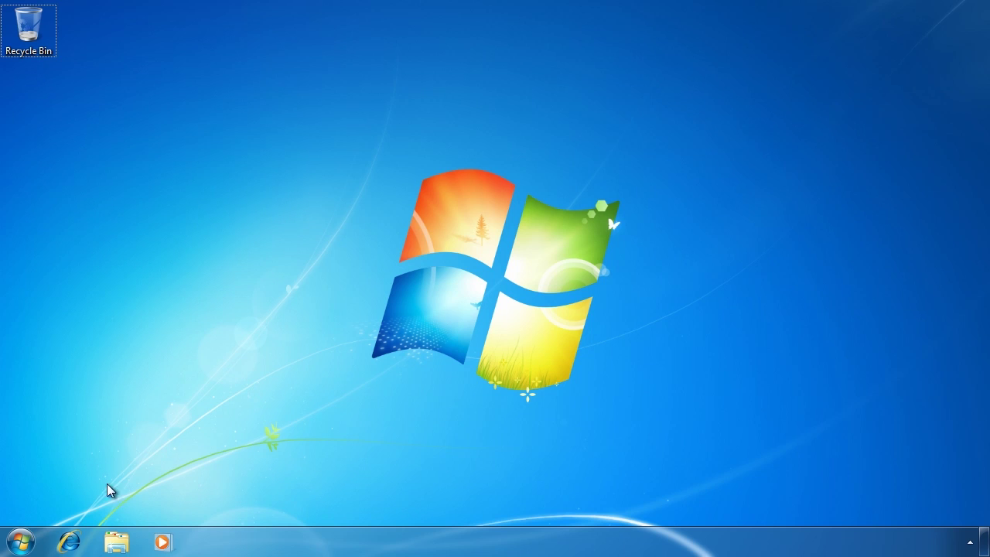
# Allow Remote Desktop connections only from computers using Network Level Authentication
pyautogui.click(21, 541)
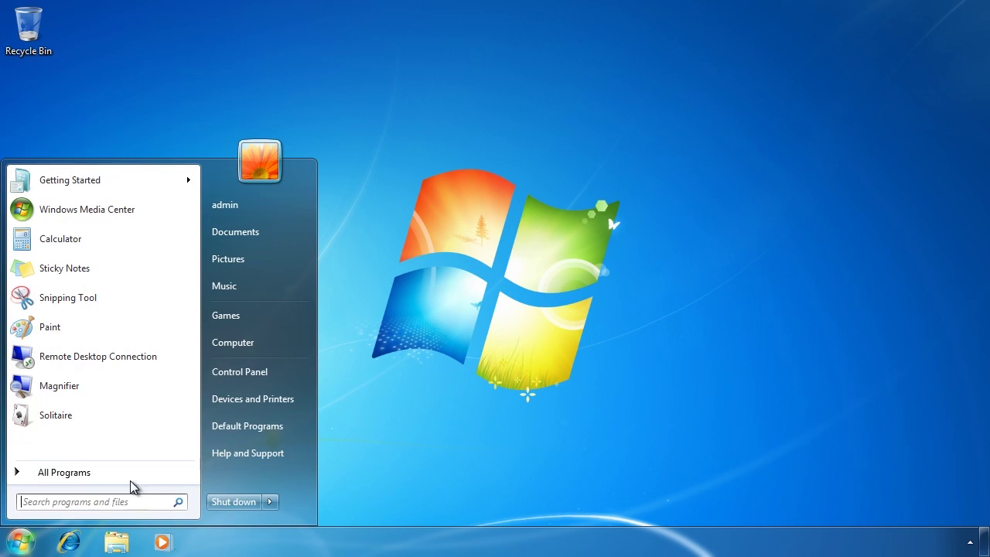
pyautogui.click(311, 372)
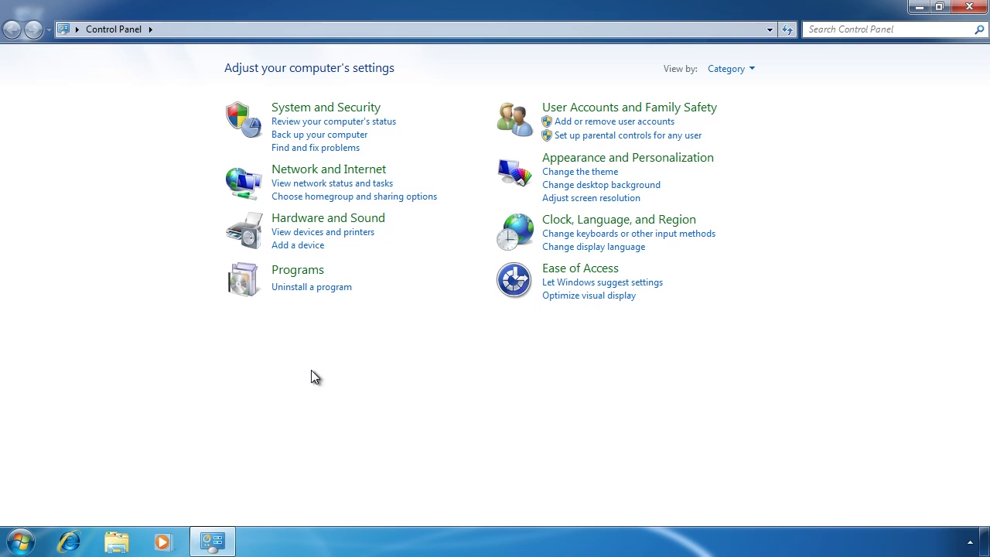
pyautogui.click(371, 107)
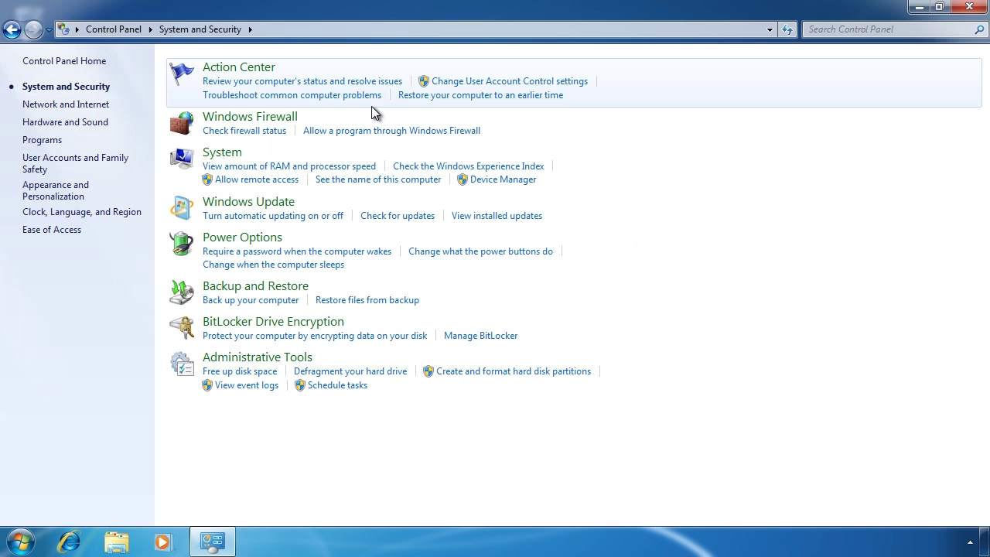
pyautogui.click(292, 181)
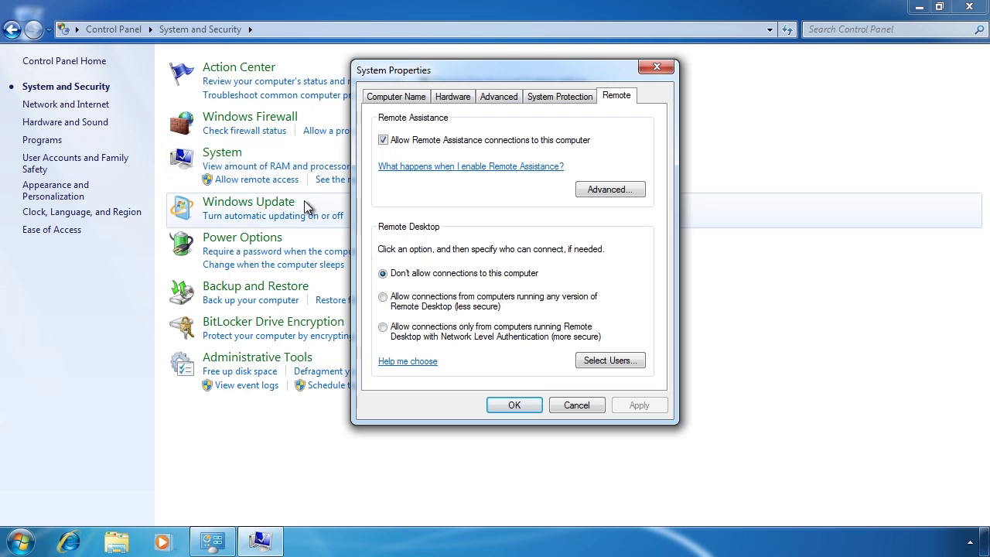
pyautogui.click(382, 297)
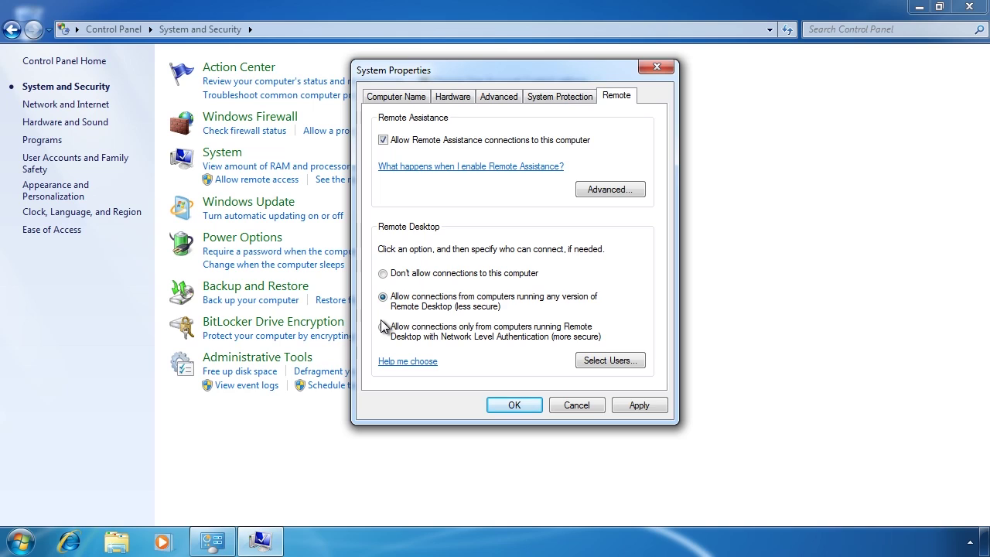
pyautogui.click(383, 328)
# Leave the Remote Desktop Users list unchanged, apply System Properties, and close Control Panel
pyautogui.click(611, 360)
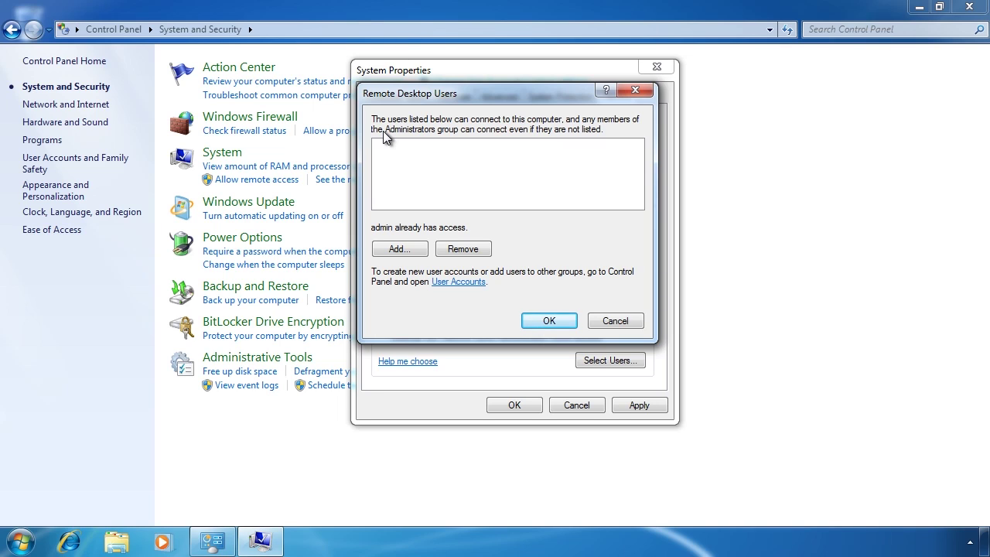
pyautogui.click(612, 320)
pyautogui.click(513, 405)
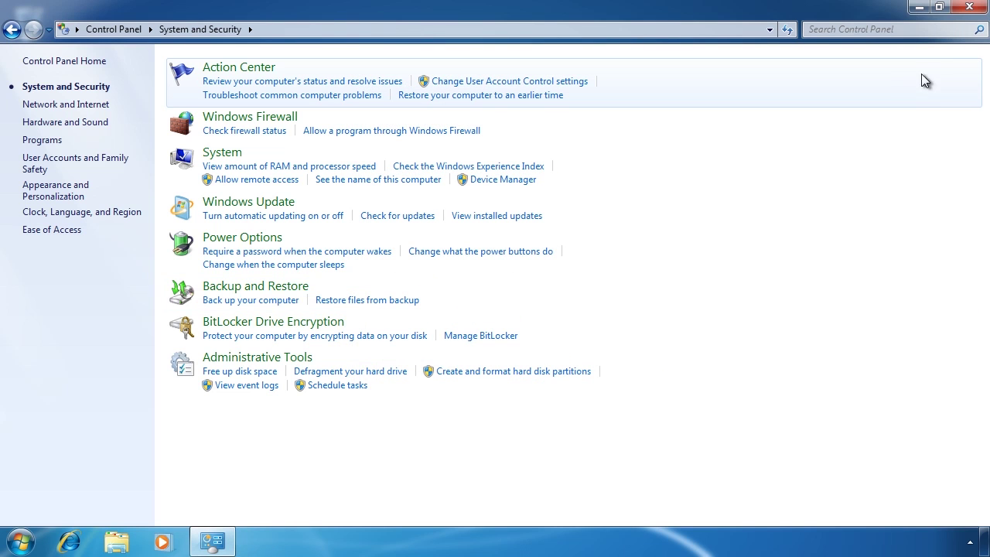
pyautogui.click(968, 7)
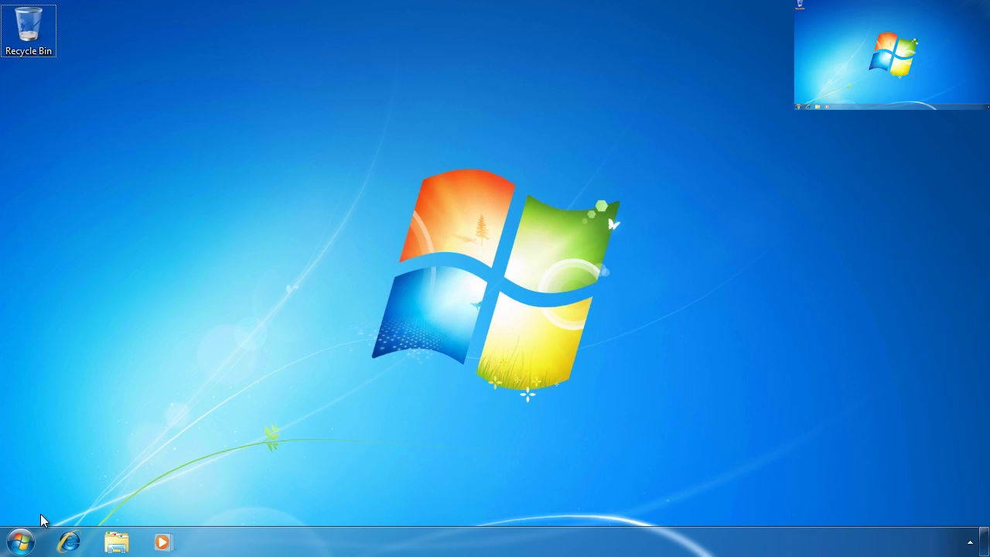
# Start a Remote Desktop Connection targeting computer ws7 and show its full options
pyautogui.click(21, 541)
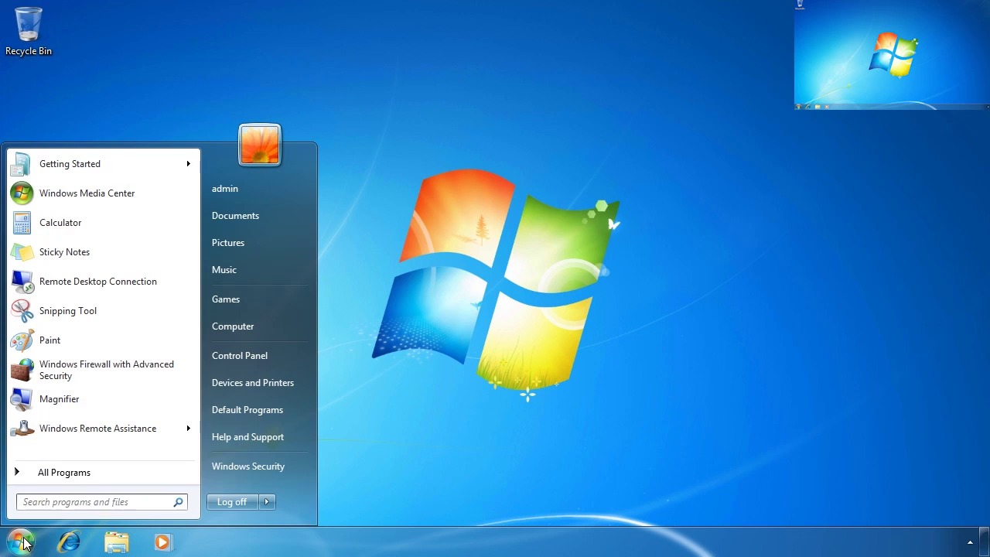
pyautogui.click(181, 284)
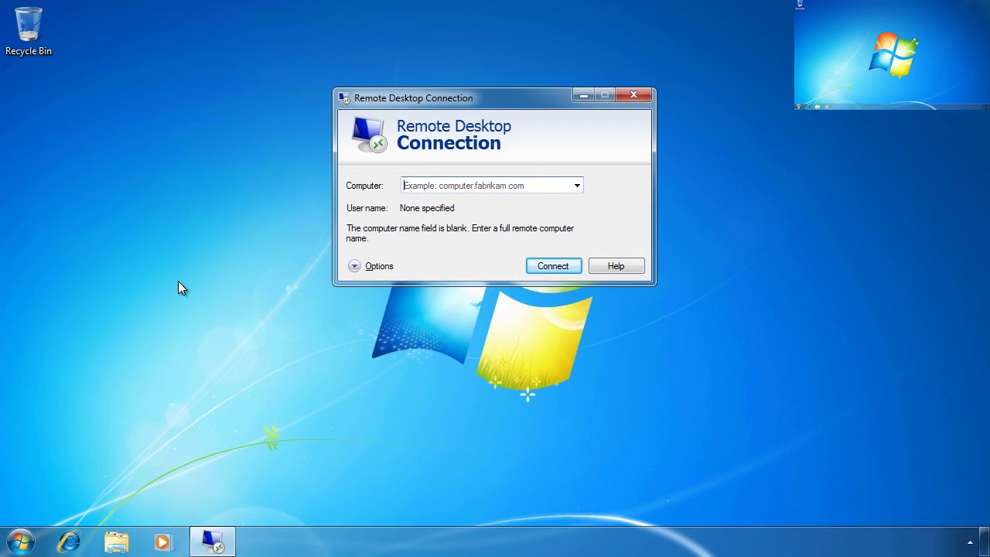
pyautogui.write('ws')
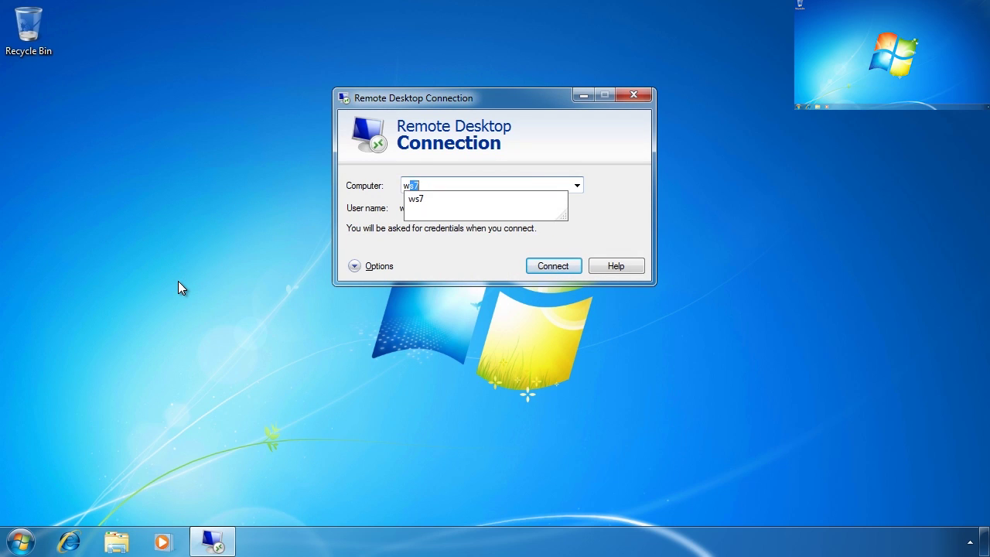
pyautogui.write('7')
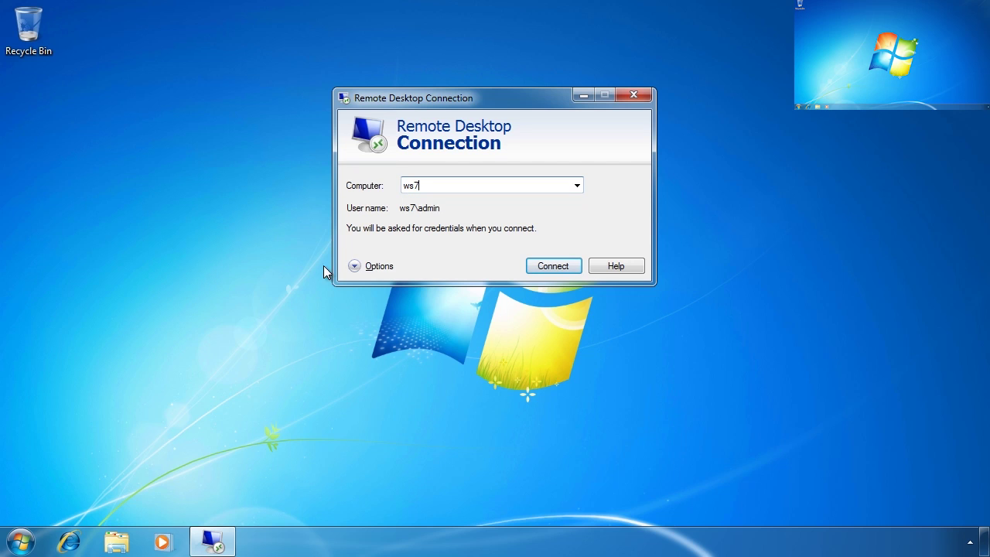
pyautogui.click(355, 266)
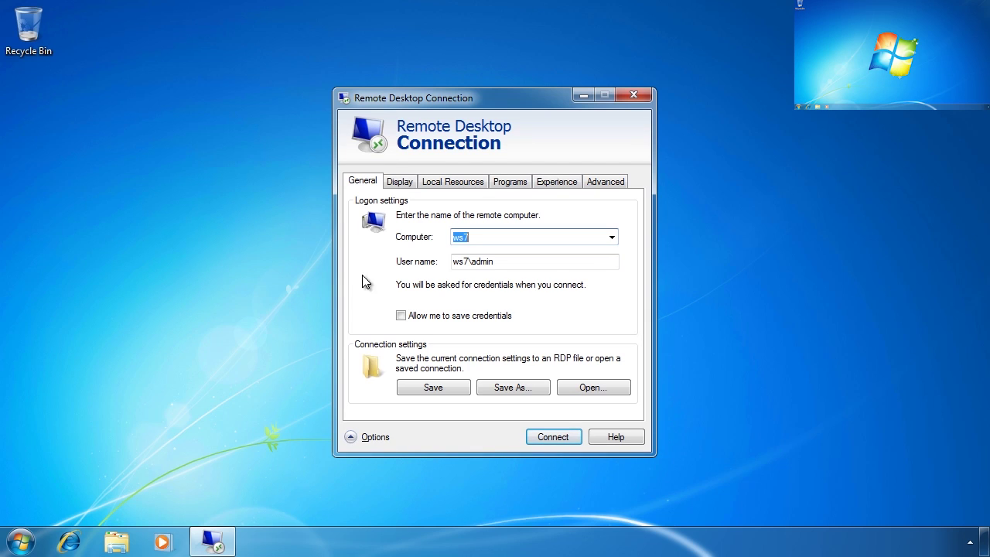
# Save the connection settings to the desktop as ws7
pyautogui.click(532, 392)
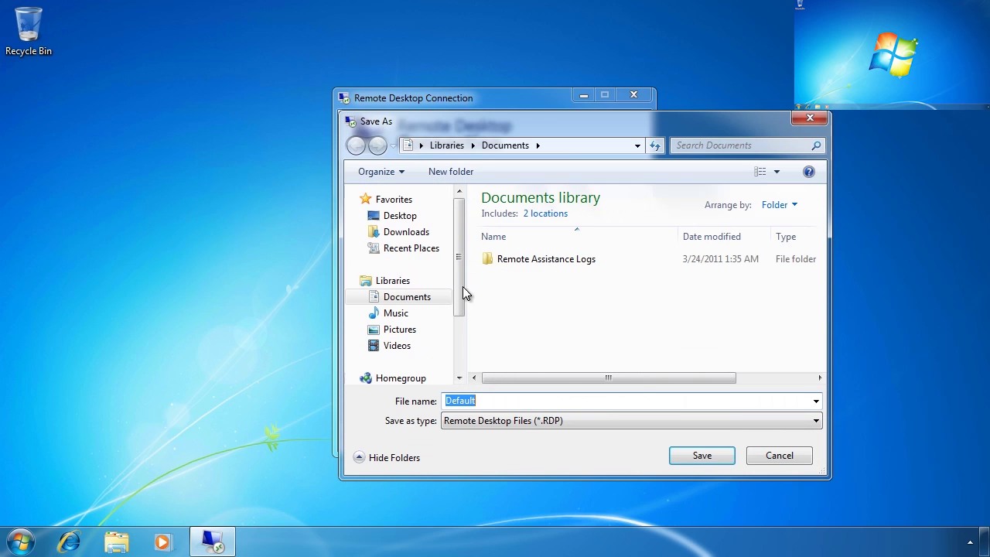
pyautogui.click(400, 215)
pyautogui.click(503, 400)
pyautogui.write('ws7')
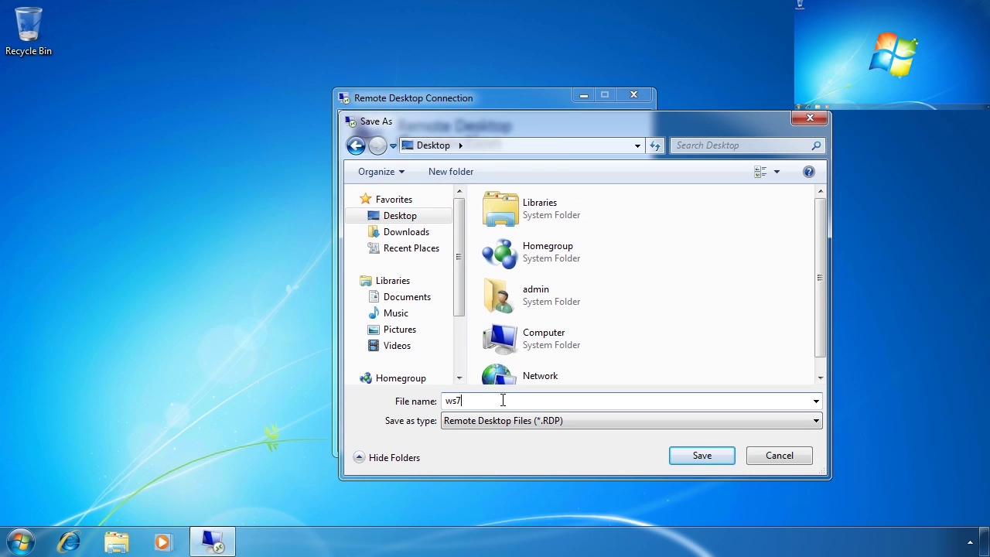
pyautogui.click(698, 461)
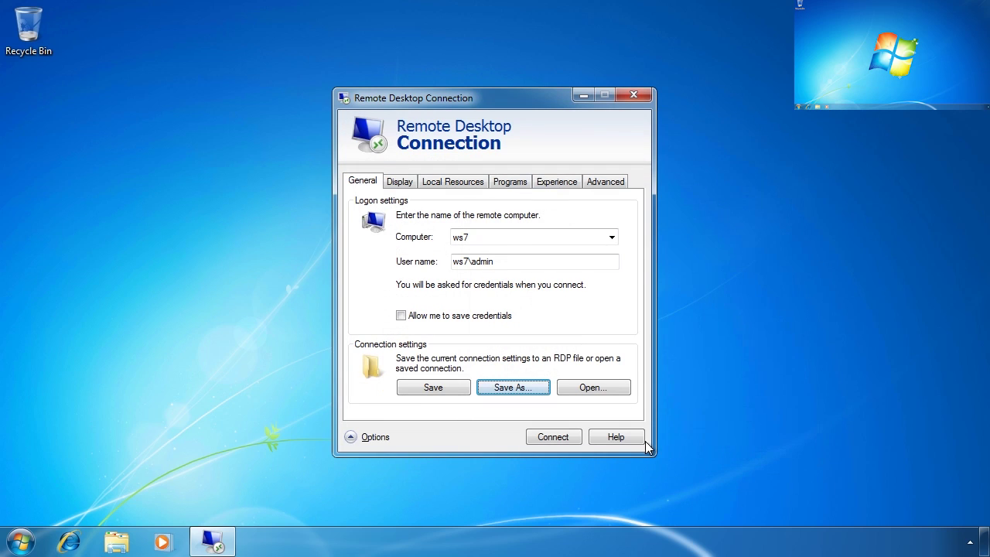
pyautogui.click(566, 436)
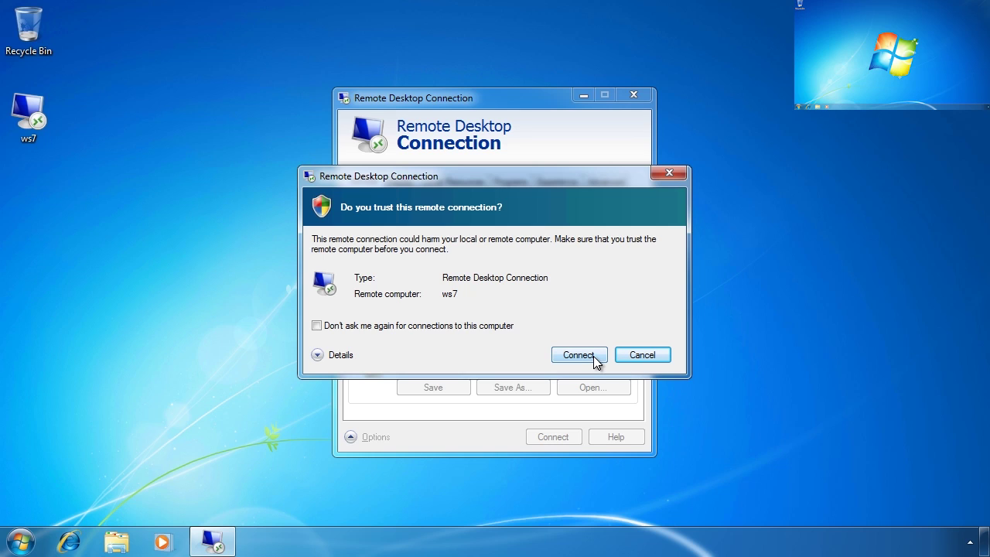
pyautogui.click(593, 356)
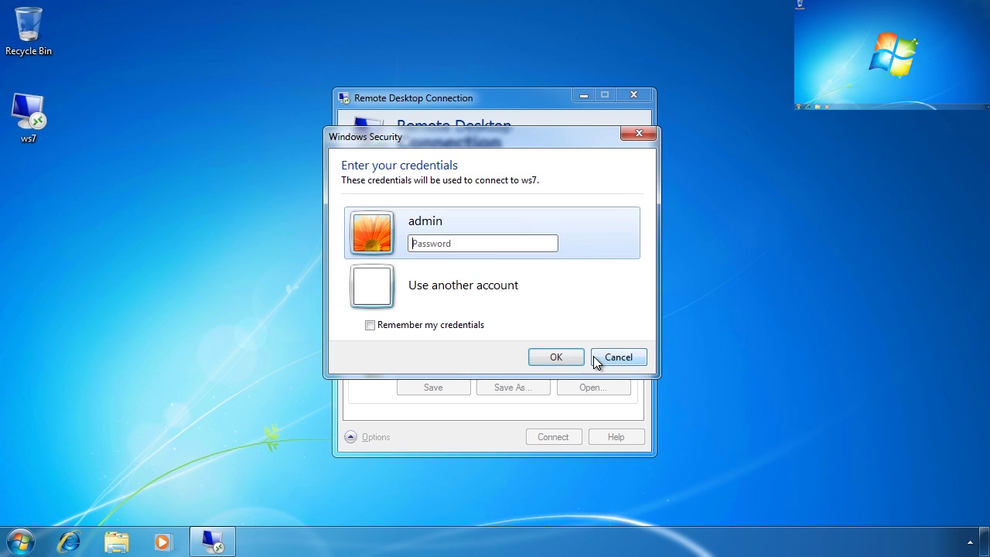
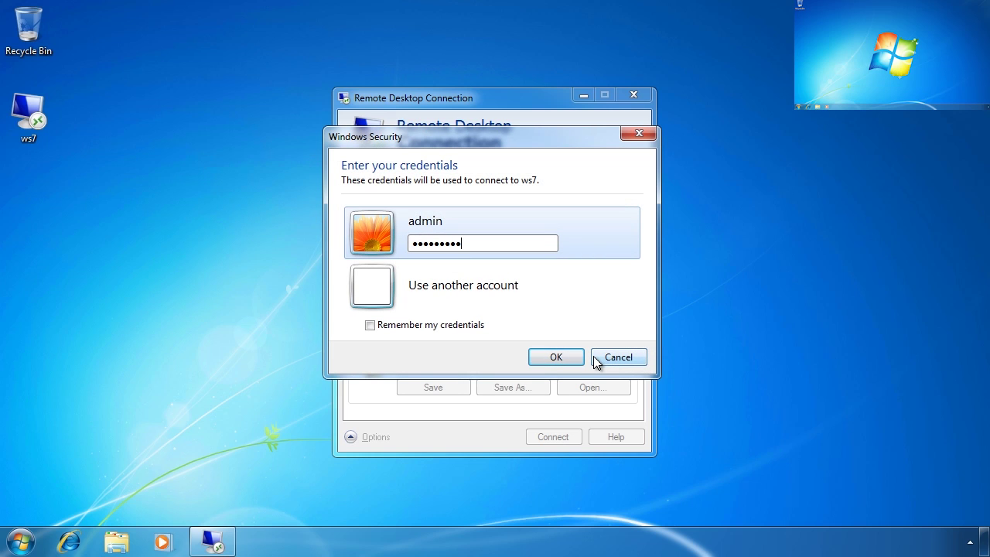
pyautogui.click(574, 356)
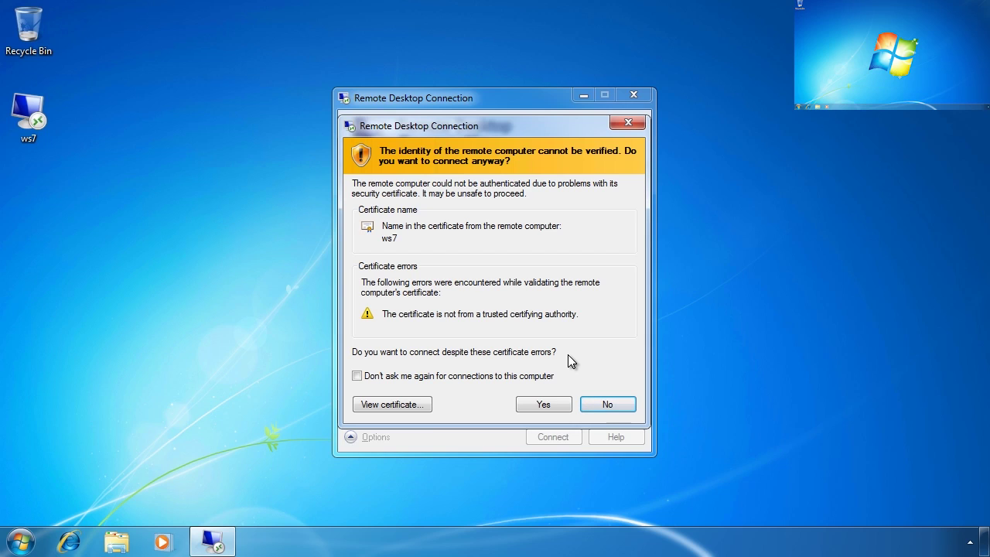
pyautogui.click(544, 405)
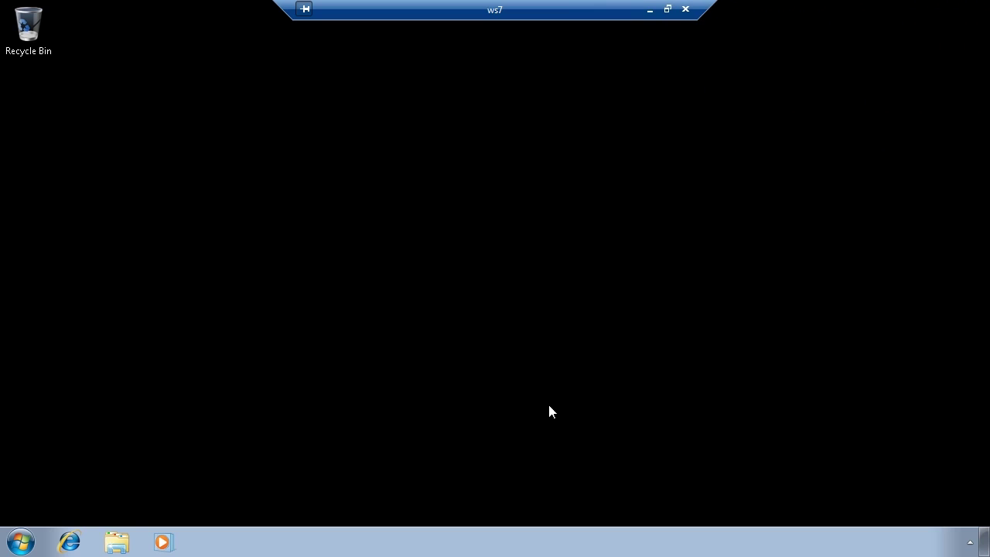
# Browse to Google in Internet Explorer on the remote ws7 computer, then log off the session
pyautogui.click(118, 543)
pyautogui.click(71, 544)
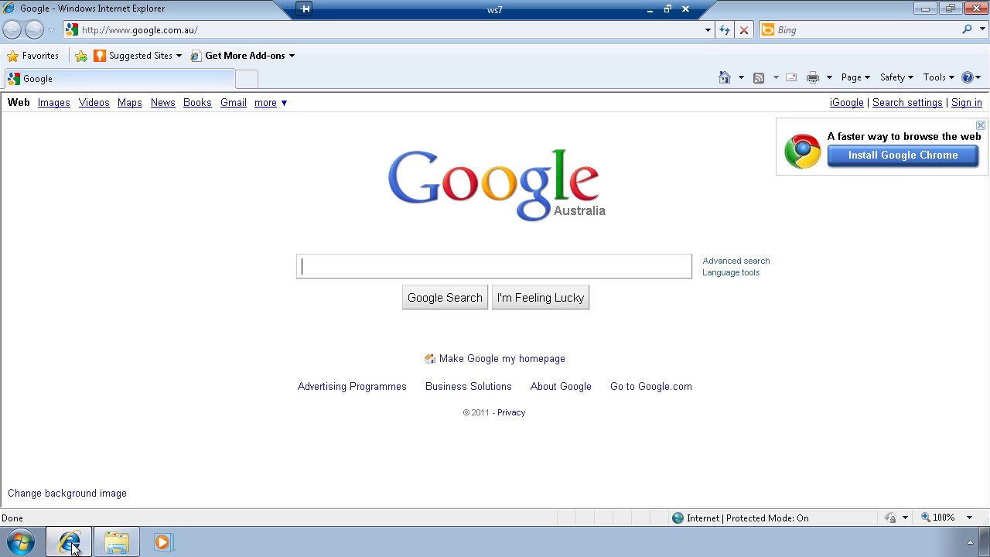
pyautogui.click(21, 543)
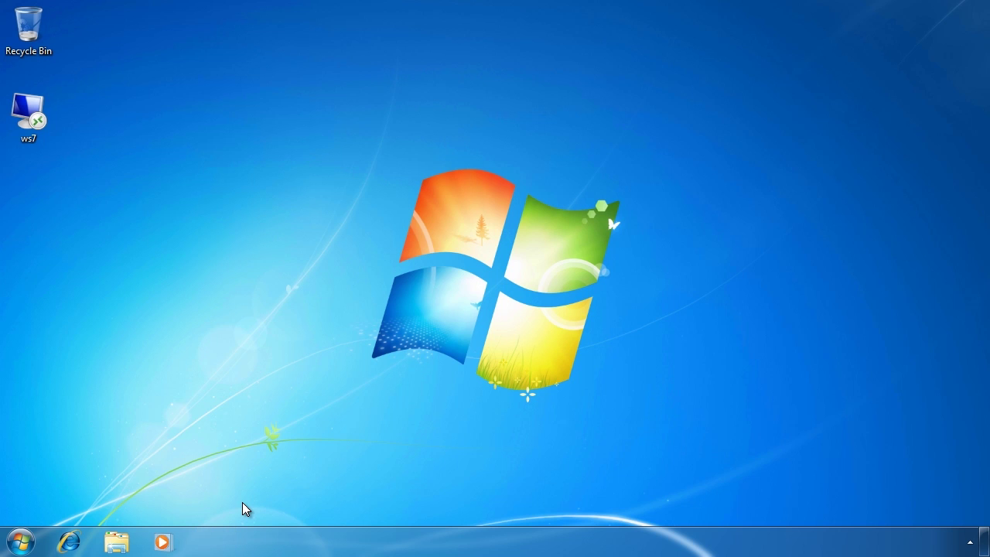
# Edit the saved ws7 connection's display, keeping Full Screen size and Highest Quality (32 bit) colour
pyautogui.rightClick(32, 121)
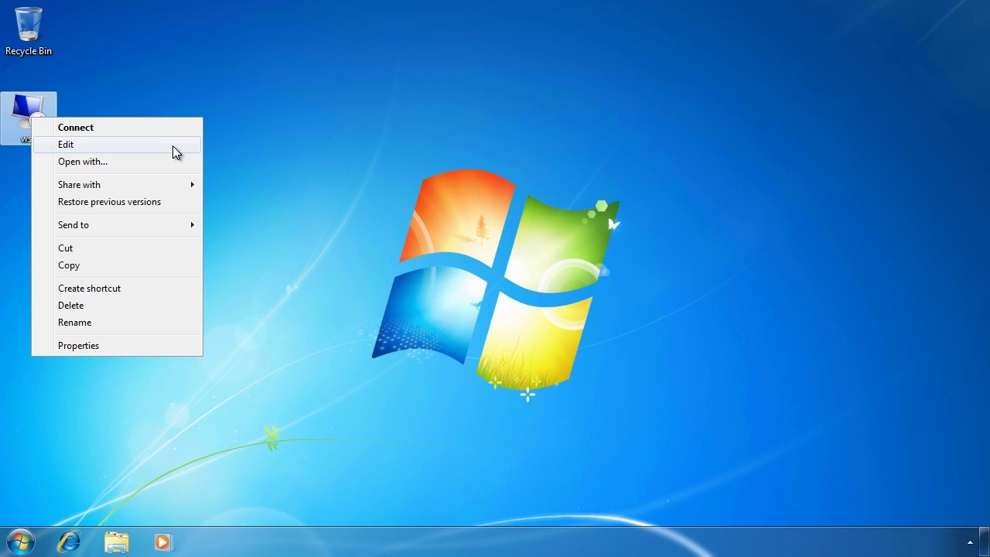
pyautogui.click(173, 146)
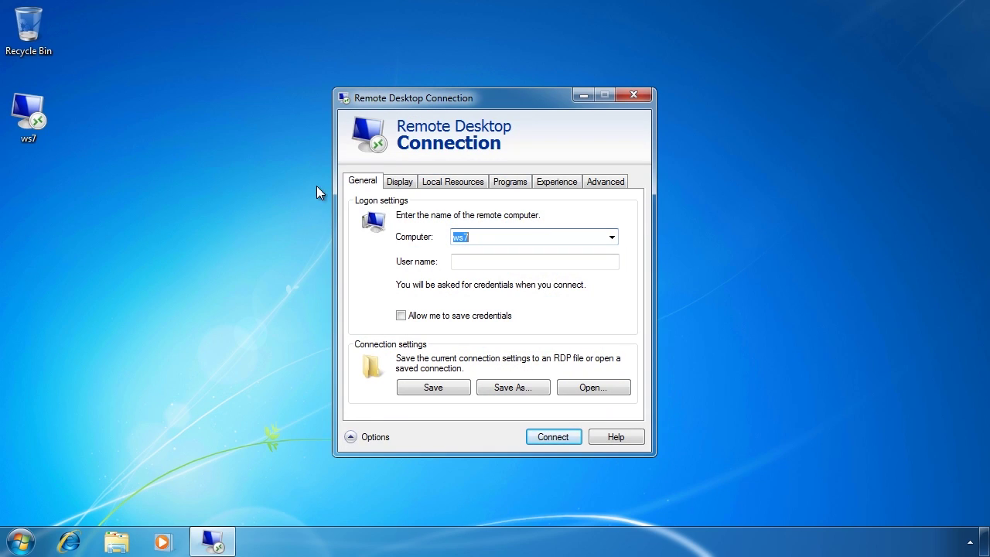
pyautogui.click(400, 183)
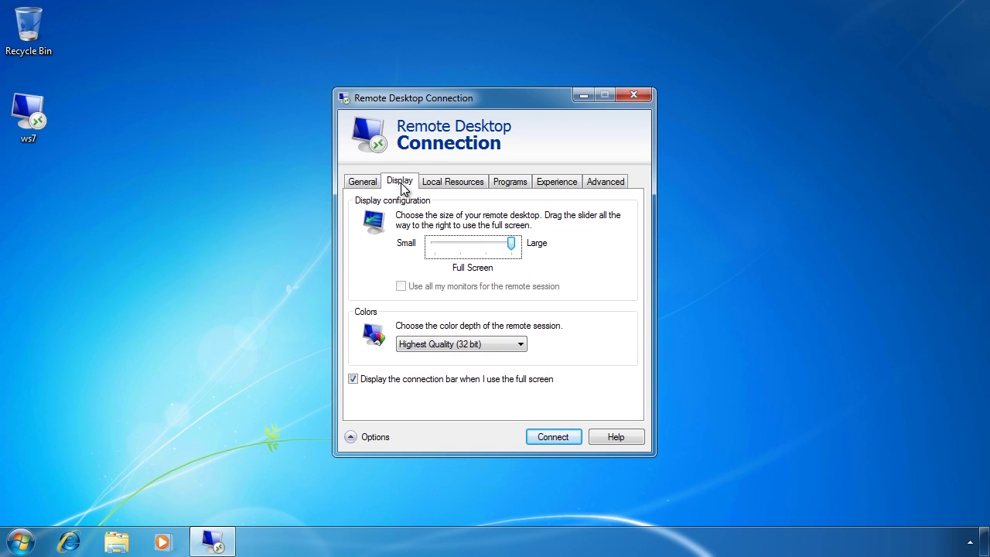
pyautogui.moveTo(510, 244)
pyautogui.mouseDown()
pyautogui.moveTo(432, 244)
pyautogui.moveTo(510, 244)
pyautogui.mouseUp()
pyautogui.click(513, 346)
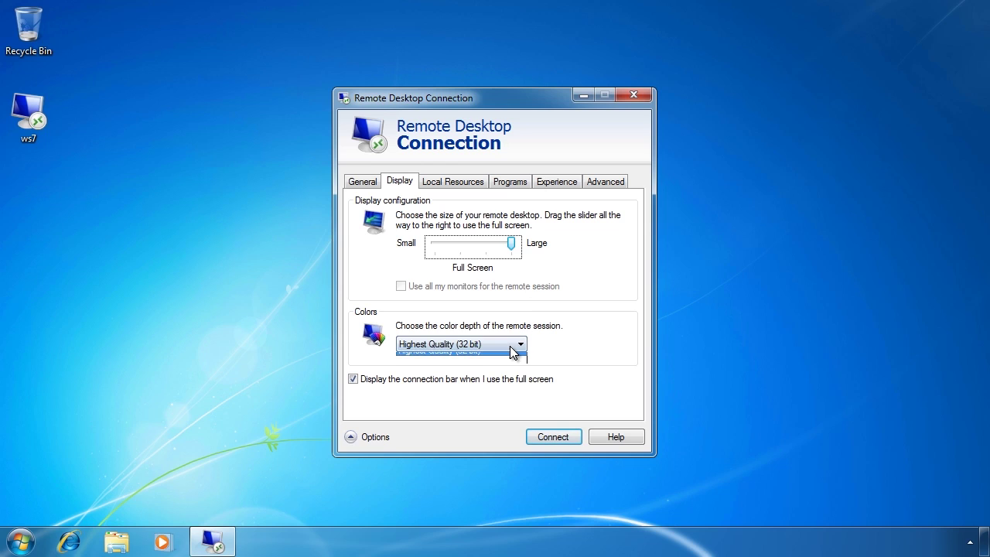
pyautogui.click(510, 346)
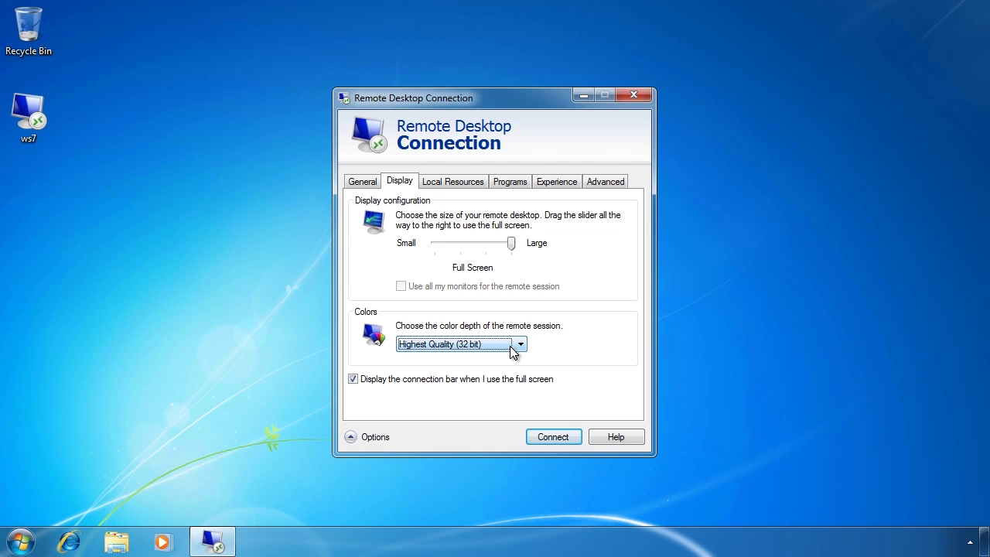
# Review the ws7 connection's remote audio settings and cancel without changes
pyautogui.click(446, 184)
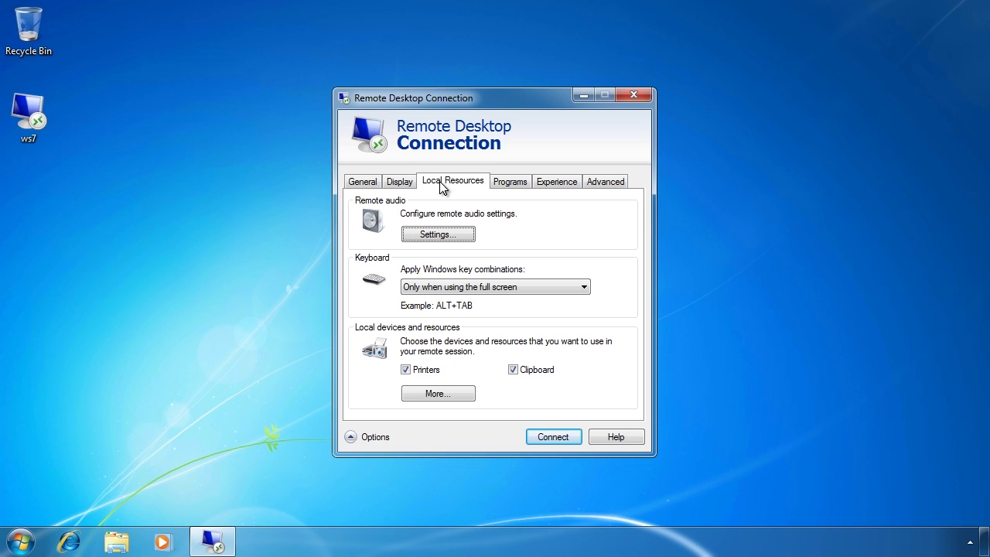
pyautogui.click(451, 233)
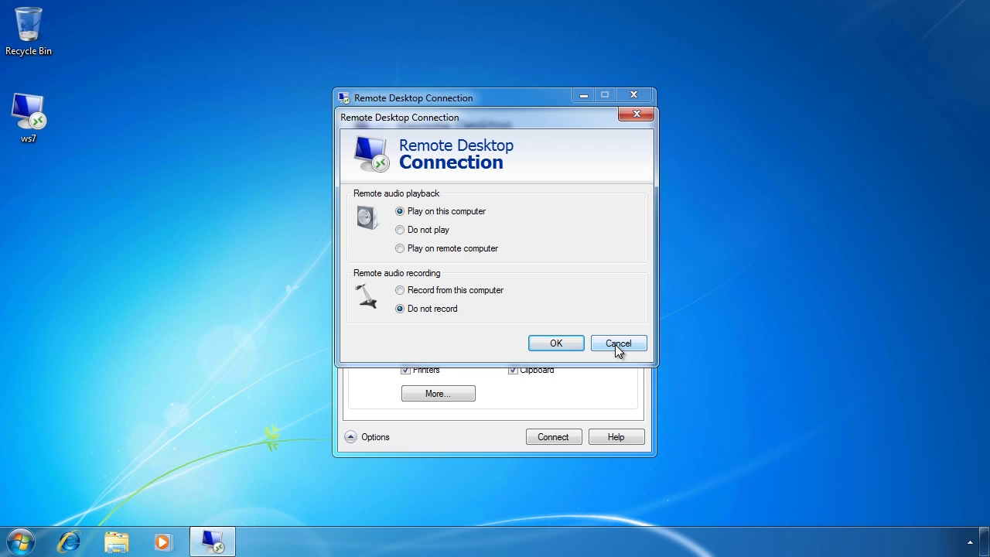
pyautogui.click(614, 344)
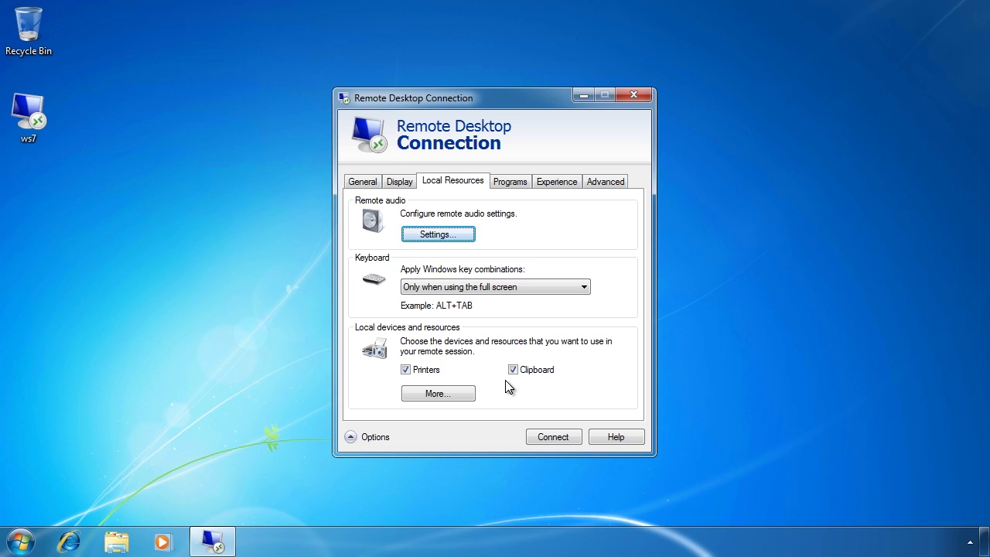
# Check the Drives and Plug and Play devices lists, leaving drives unshared, and confirm
pyautogui.click(437, 394)
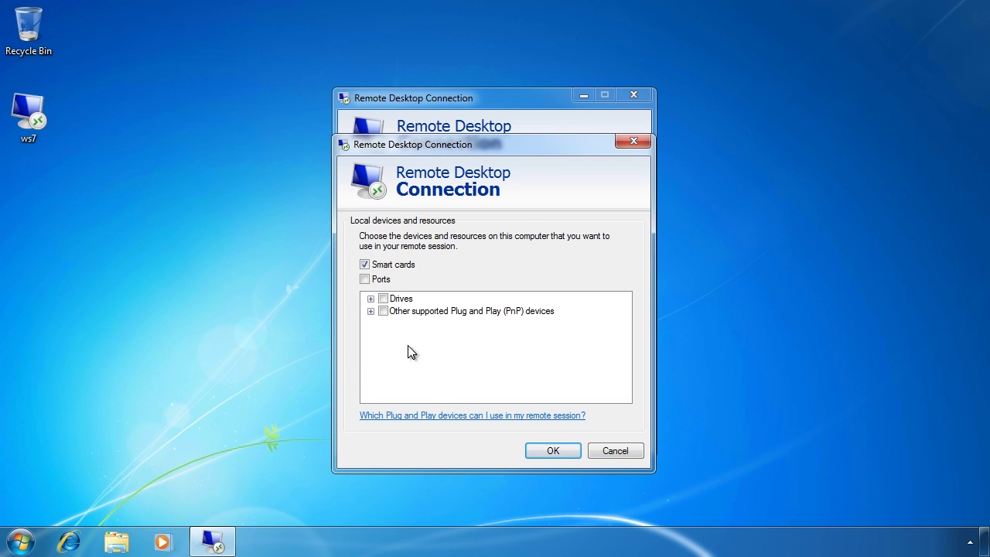
pyautogui.click(370, 298)
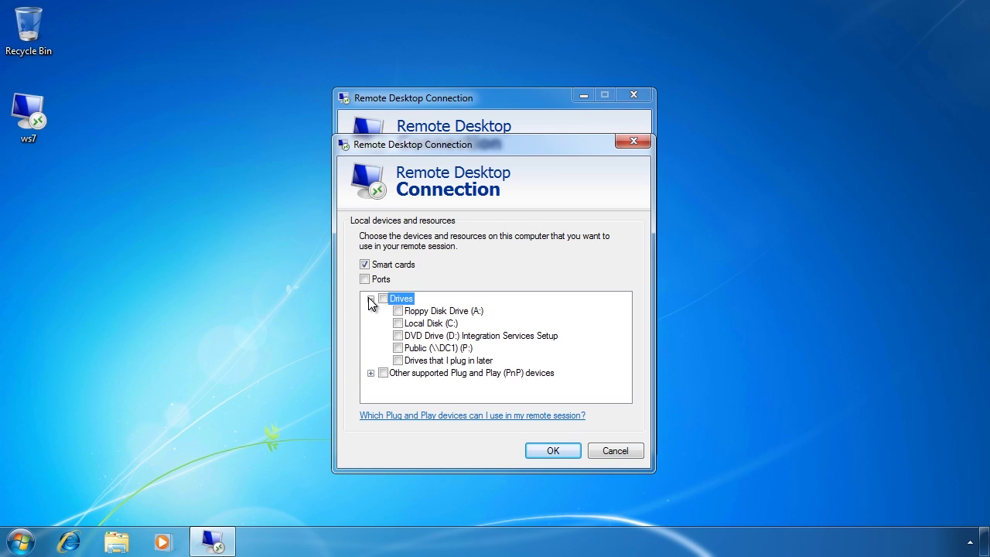
pyautogui.click(370, 372)
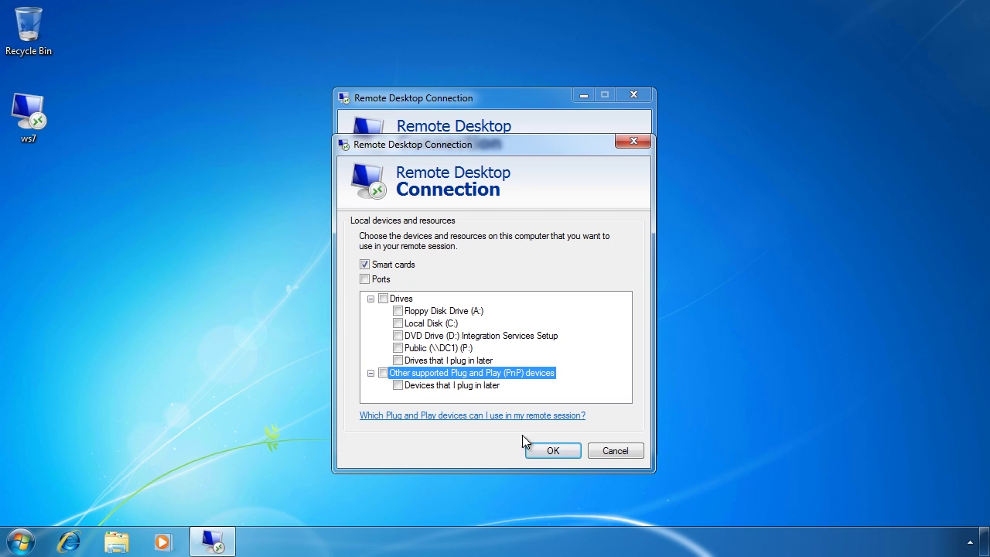
pyautogui.click(552, 449)
pyautogui.click(552, 449)
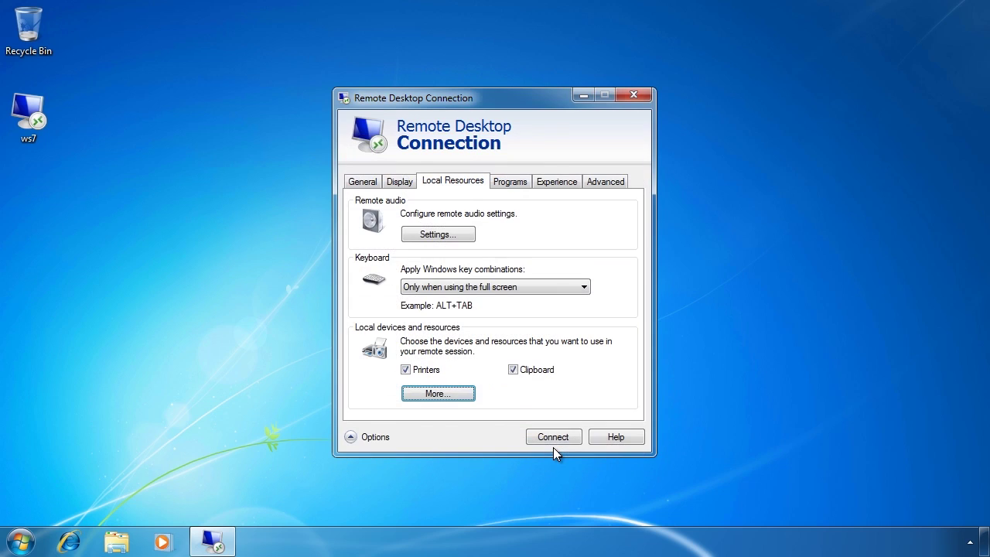
# Choose LAN (10 Mbps or higher) as the ws7 connection speed on the Experience settings
pyautogui.click(555, 183)
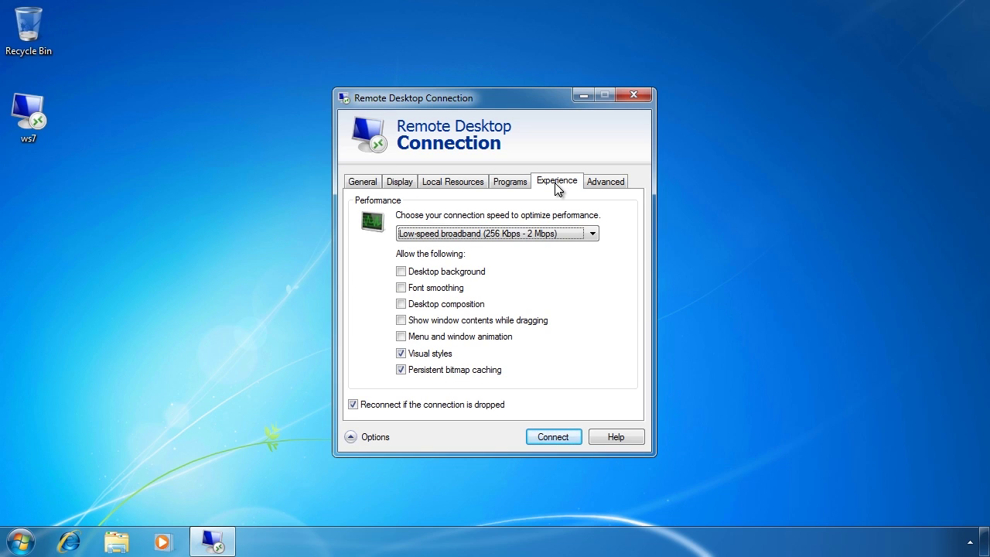
pyautogui.click(570, 234)
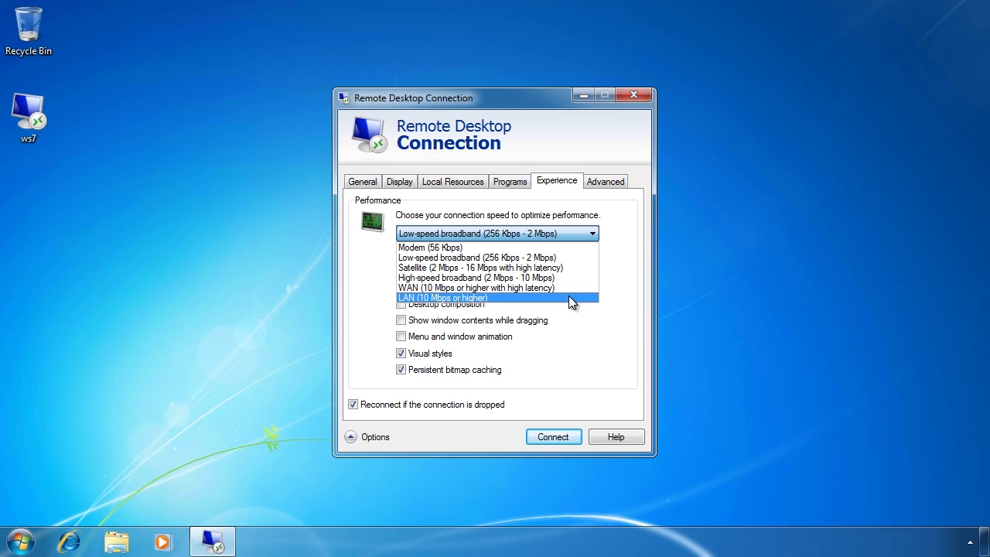
pyautogui.click(569, 297)
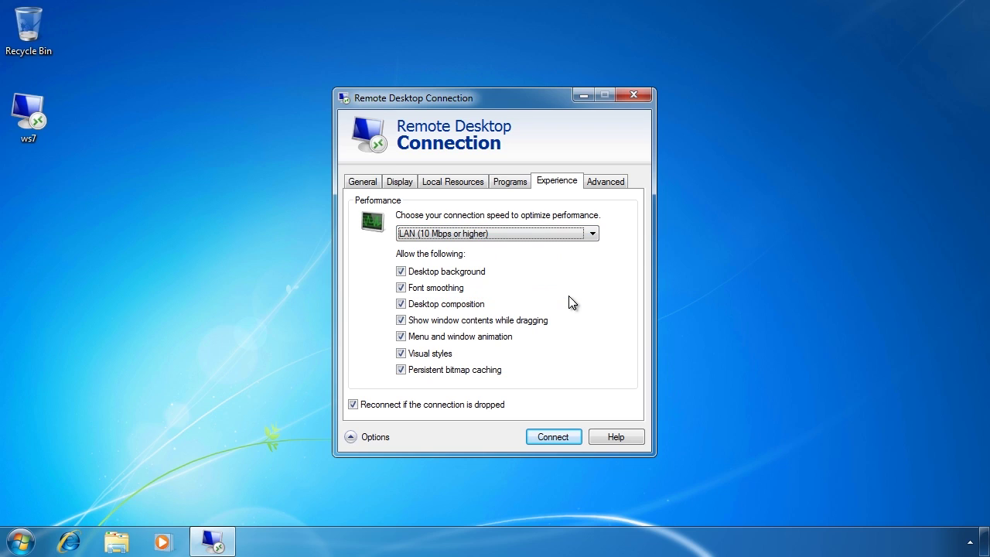
# Save the ws7 connection, then connect with the password and accept the certificate warning
pyautogui.click(363, 183)
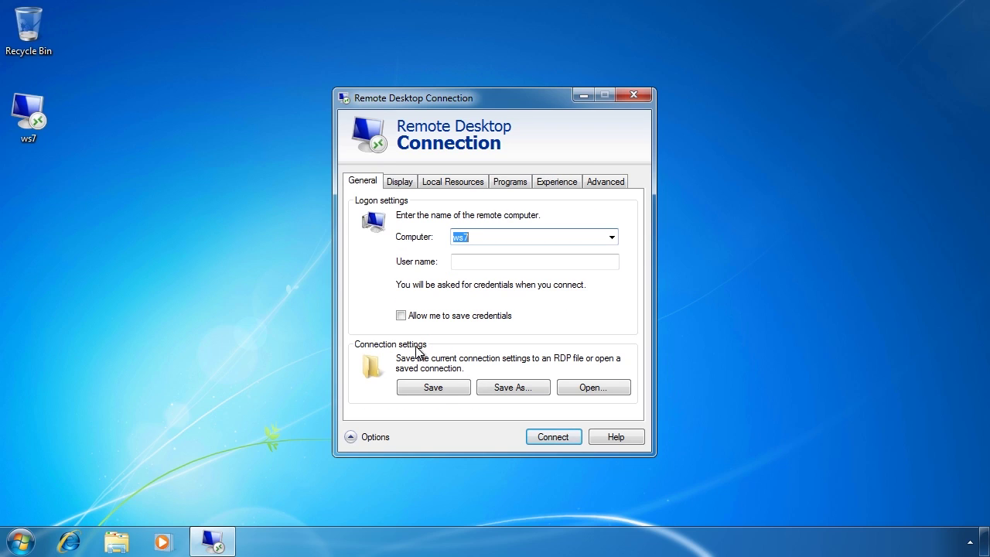
pyautogui.click(434, 389)
pyautogui.click(553, 437)
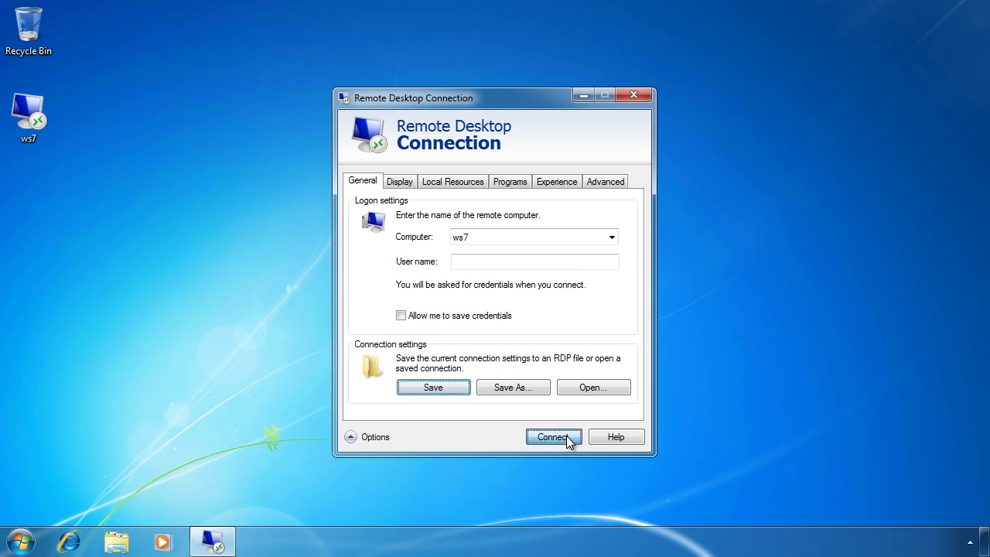
pyautogui.click(606, 361)
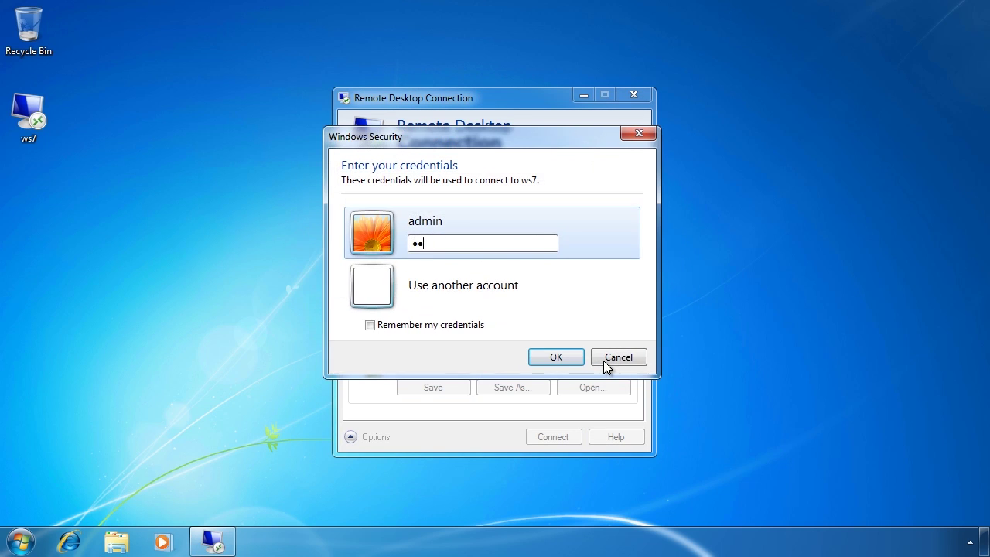
pyautogui.write('password')
pyautogui.press('Return')
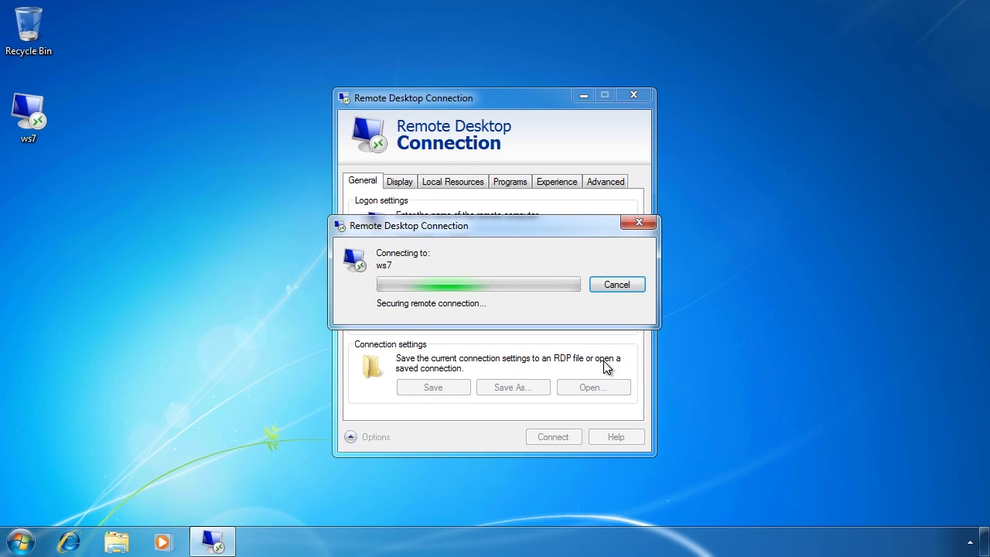
pyautogui.click(552, 405)
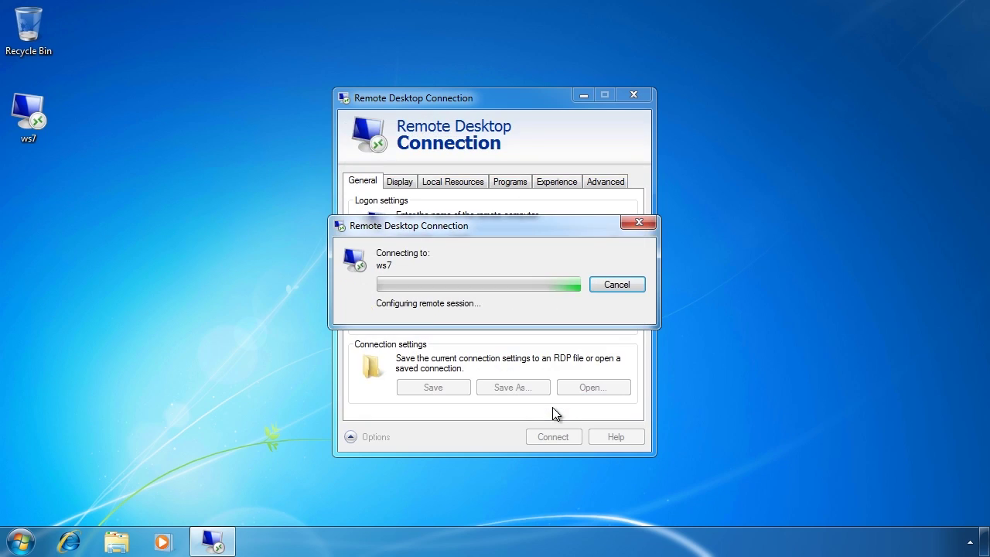